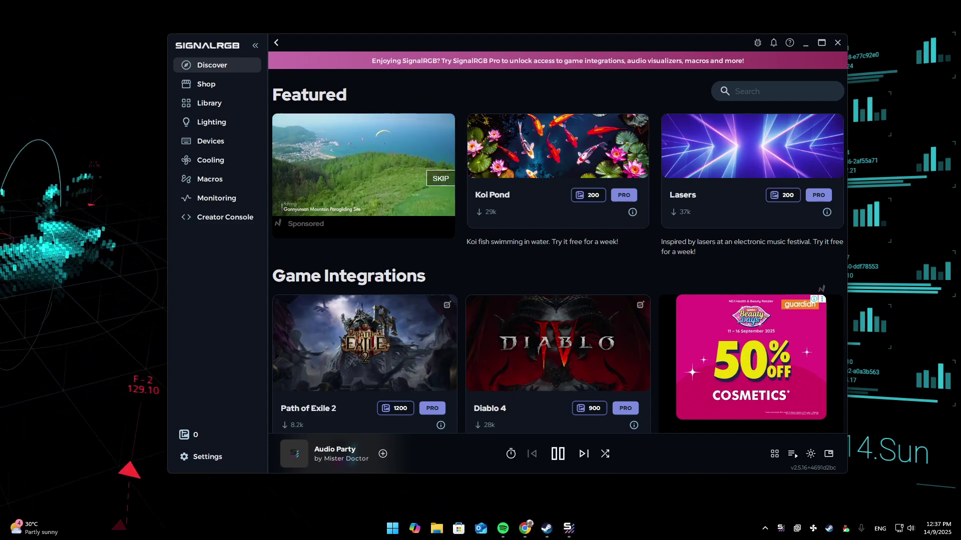
Compare the GitHub and GitLab plugin pages and select the .NET 8.0 Runtime prerequisite link
click(524, 528)
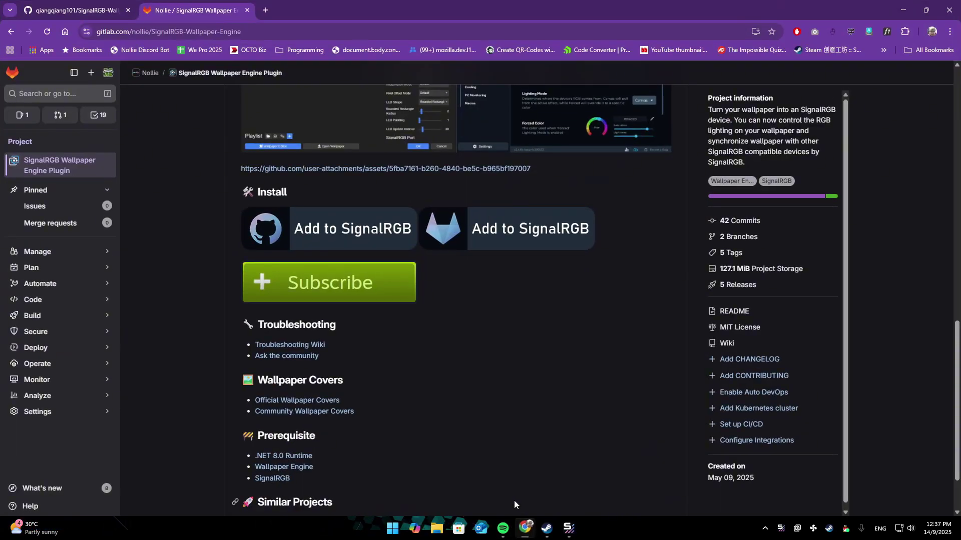
click(108, 6)
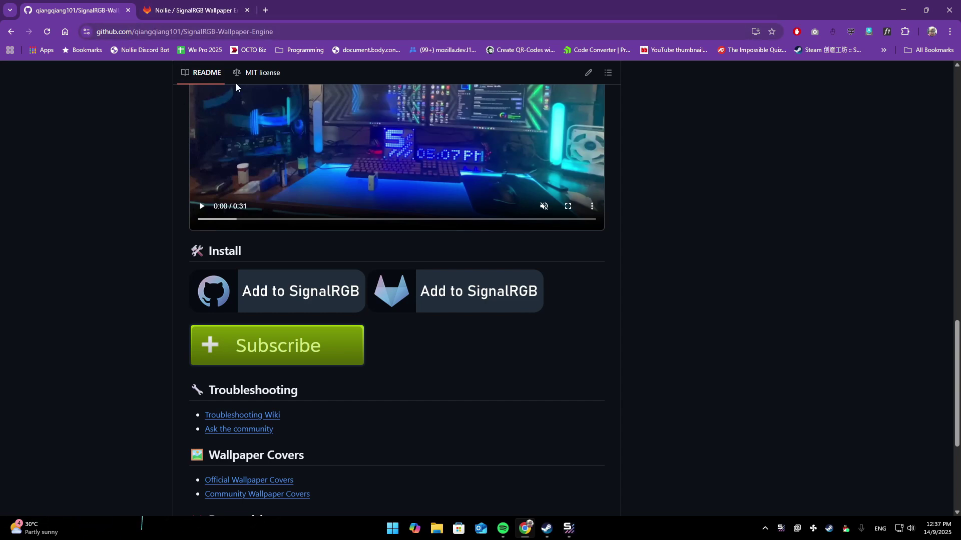
click(189, 10)
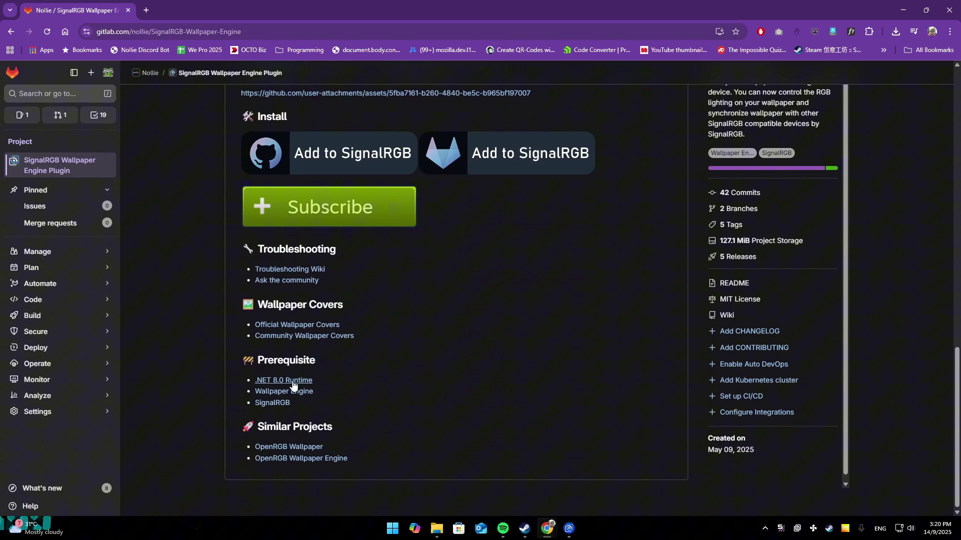
drag(286, 379, 254, 381)
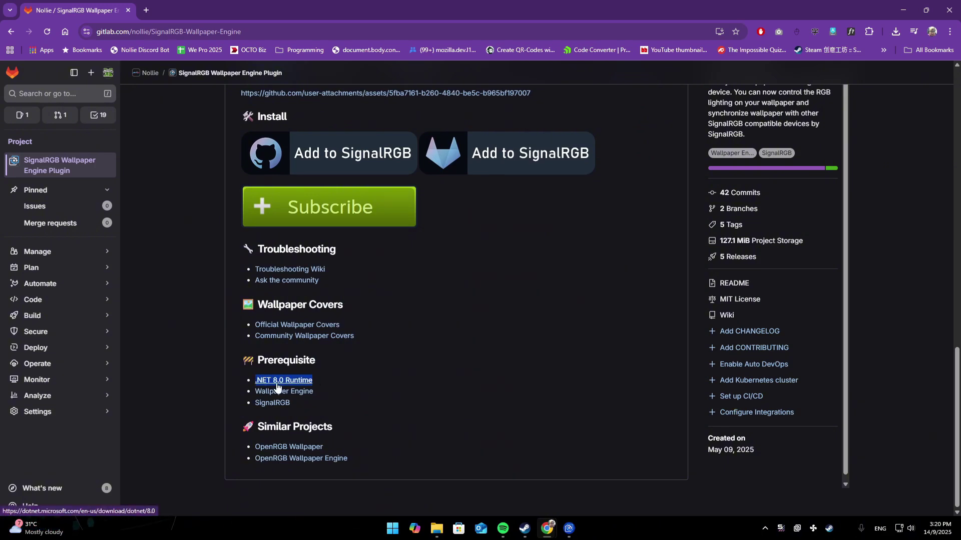
Download the .NET 8.0 SDK Windows x64 installer and save it to Downloads
click(297, 382)
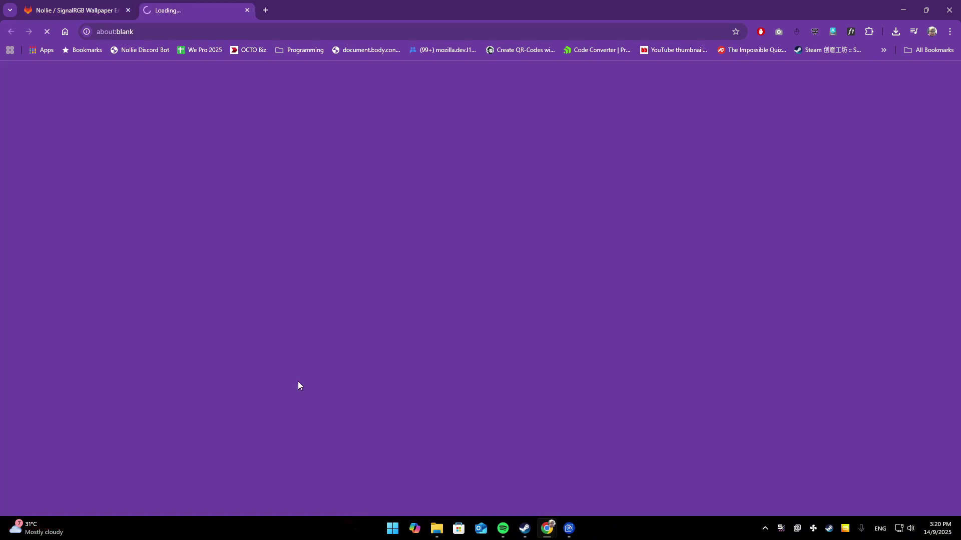
scroll(276, 353, down, 2)
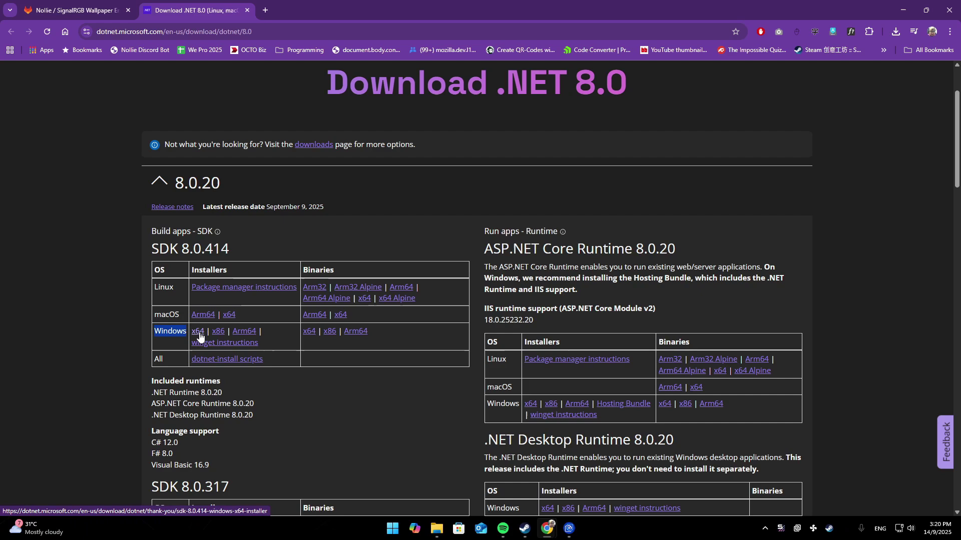
click(198, 332)
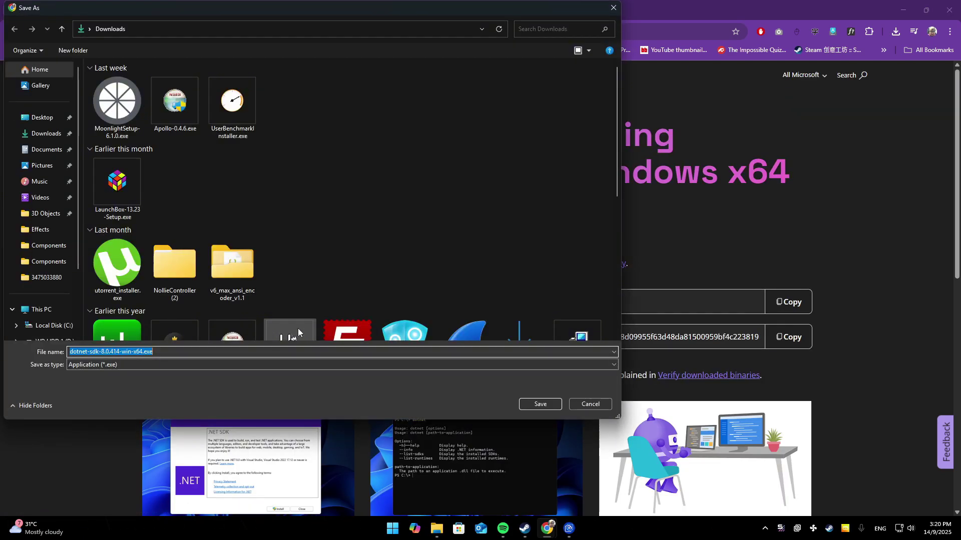
click(539, 404)
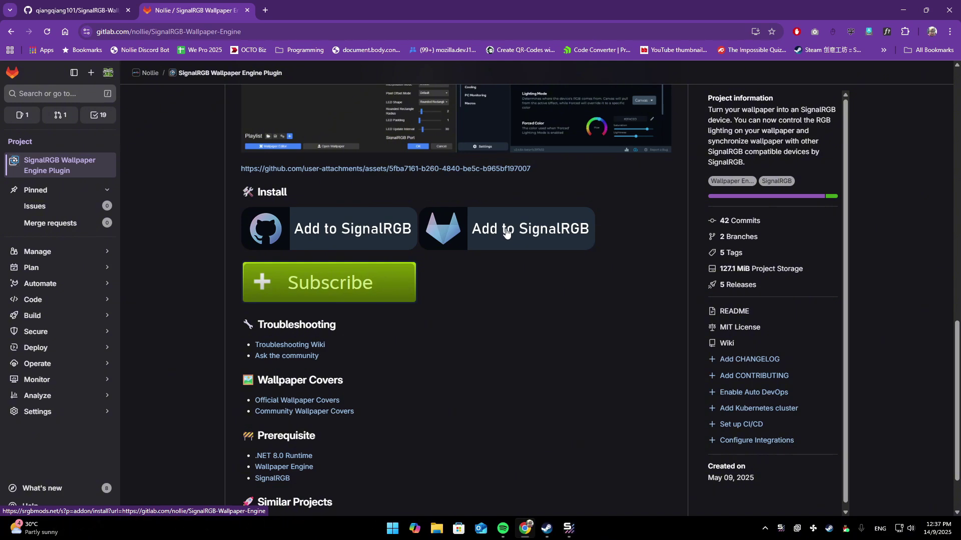
Add the GitLab Wallpaper Engine add-on to SignalRGB, install it, and restart
click(526, 229)
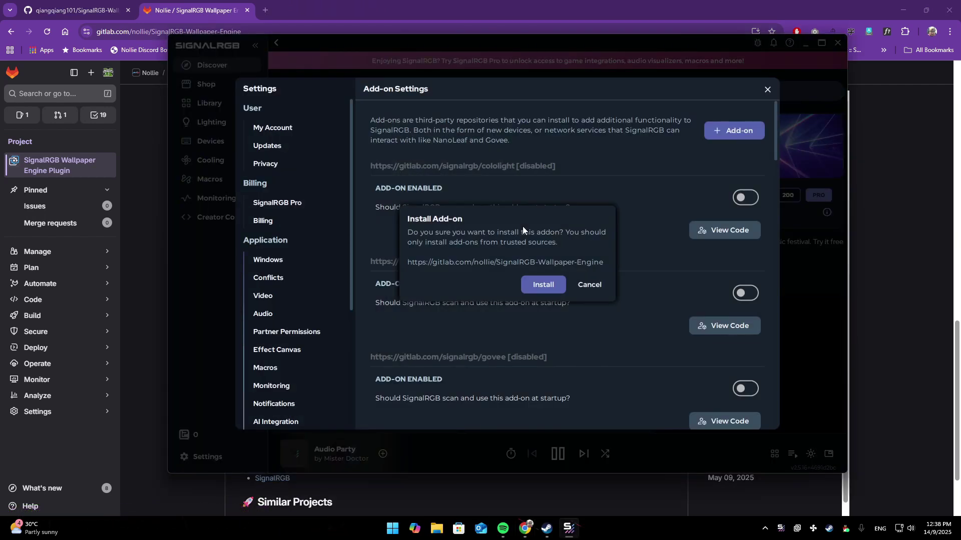
click(548, 289)
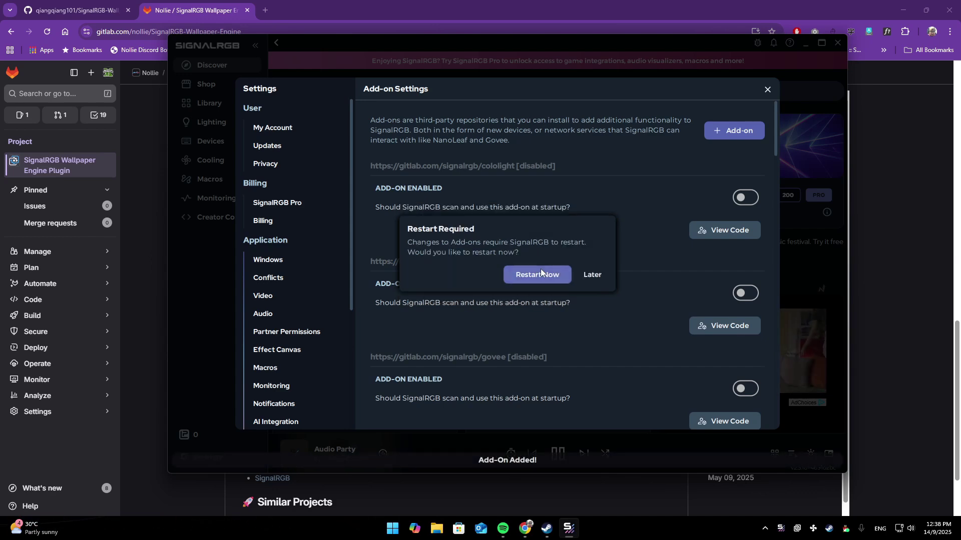
click(539, 274)
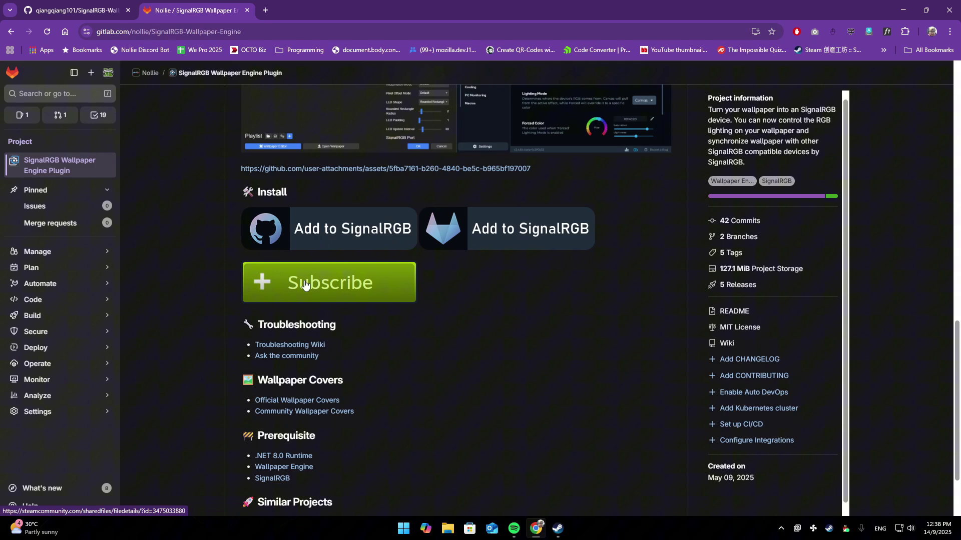
Subscribe to the SignalRGB Wallpaper Engine item through the readme's Steam Workshop badge
click(332, 286)
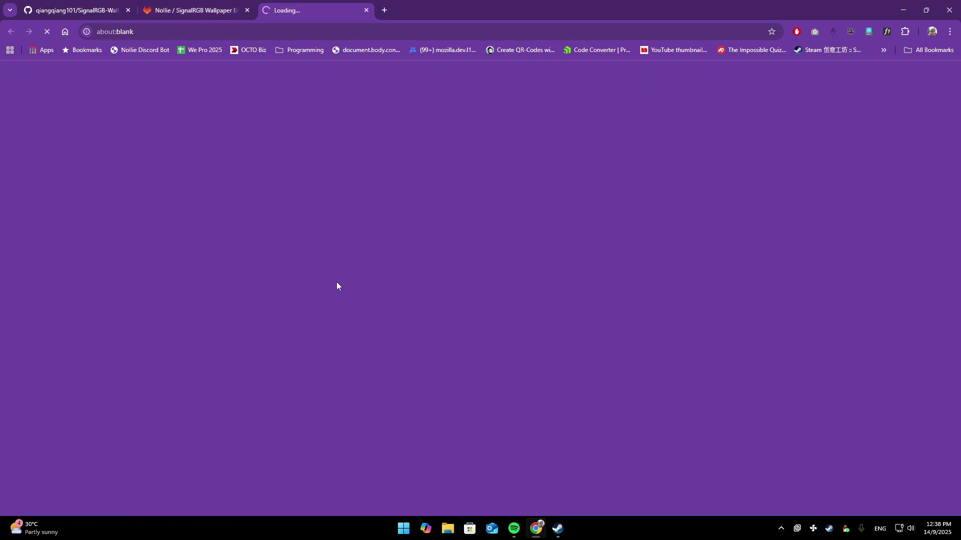
scroll(337, 282, down, 3)
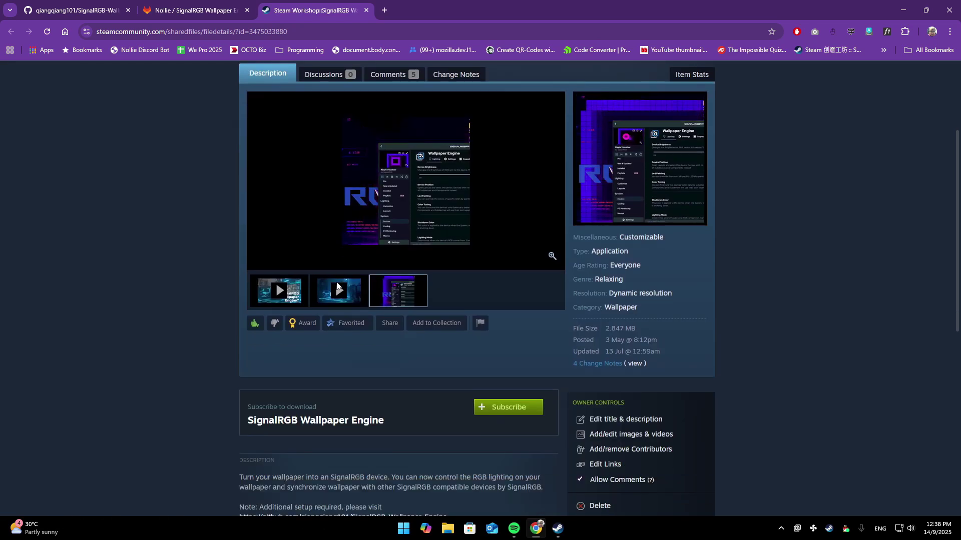
scroll(353, 289, down, 2)
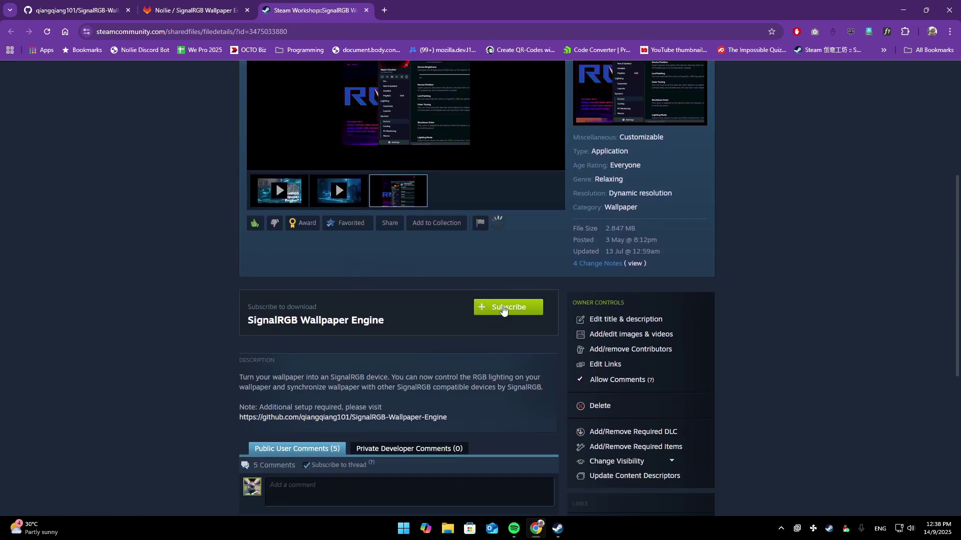
click(504, 308)
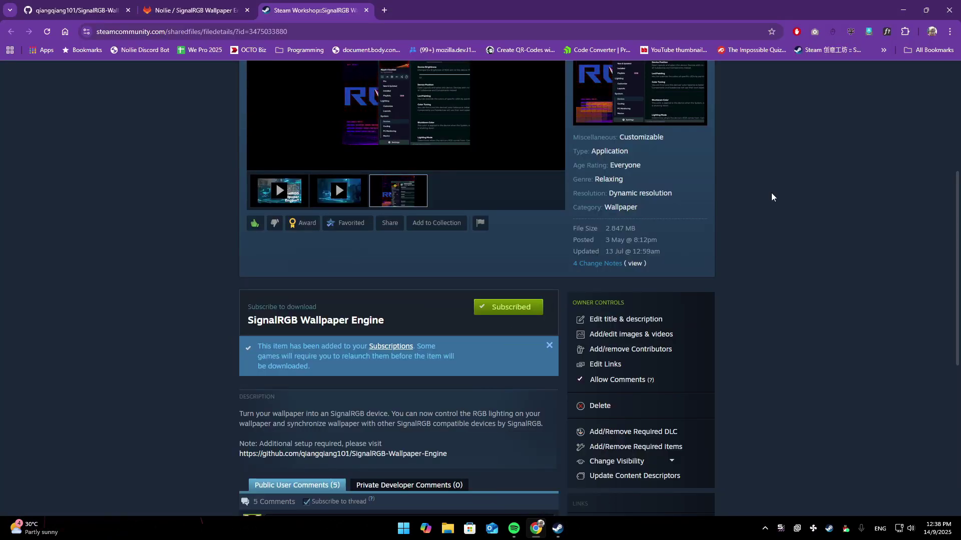
click(557, 529)
Launch Wallpaper Engine from the Other Devices list on SignalRGB's Devices page
drag(667, 78, 616, 53)
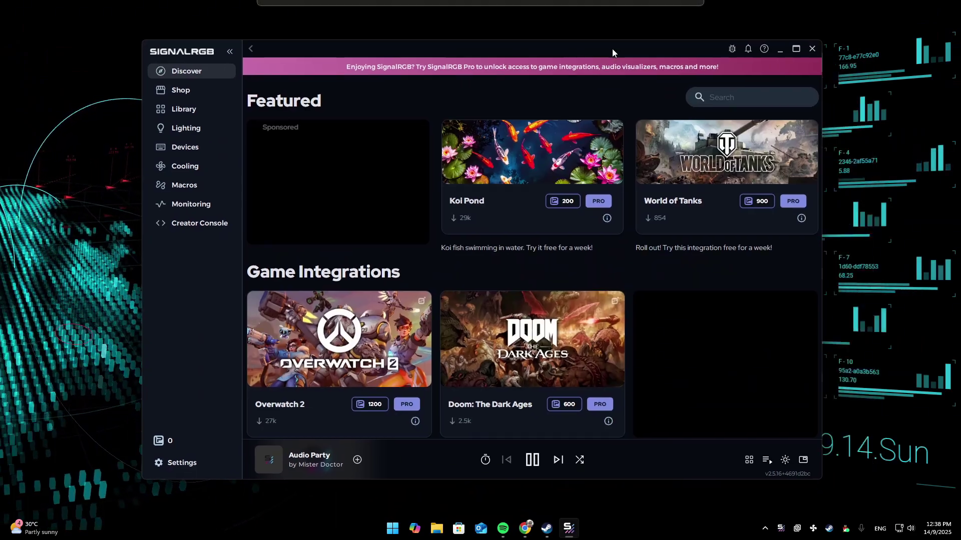
scroll(398, 252, down, 3)
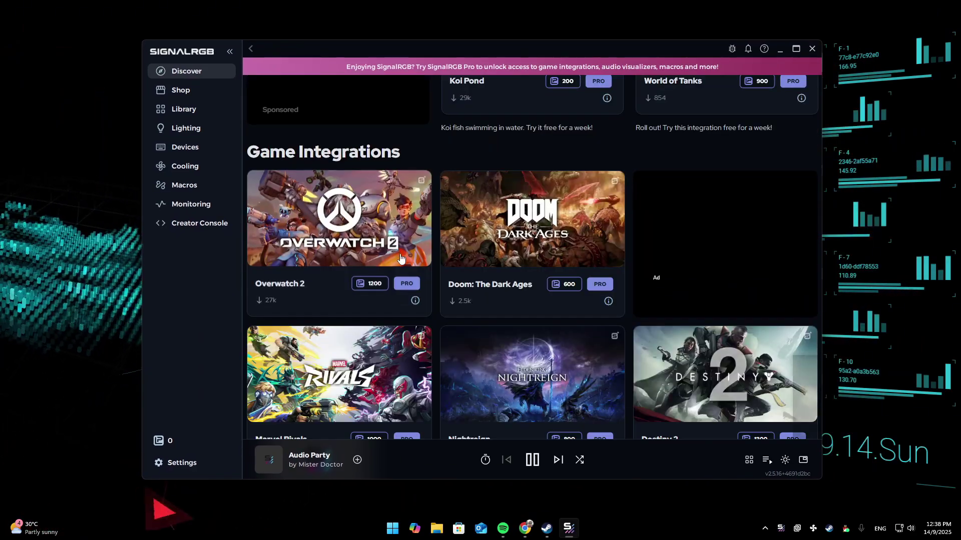
scroll(398, 252, down, 3)
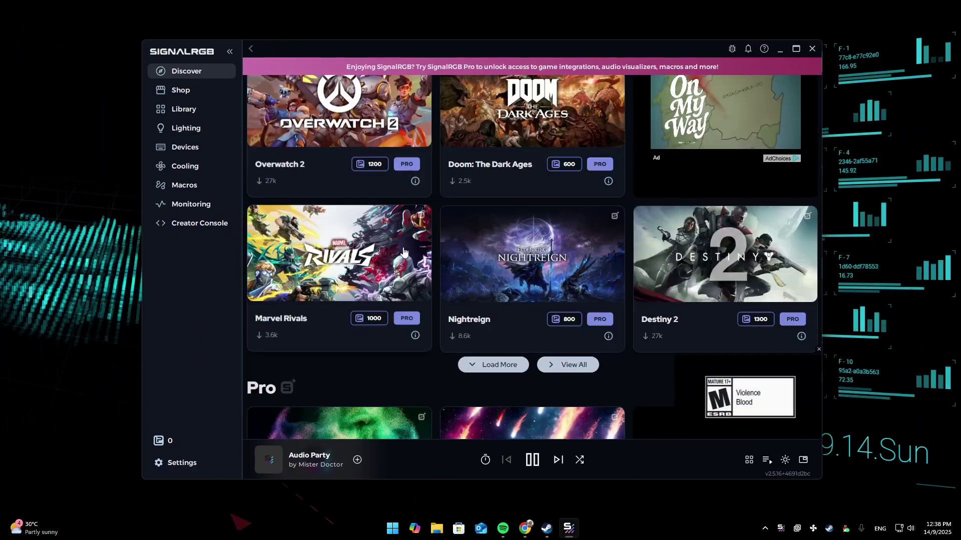
click(186, 147)
scroll(420, 244, down, 3)
scroll(453, 252, down, 3)
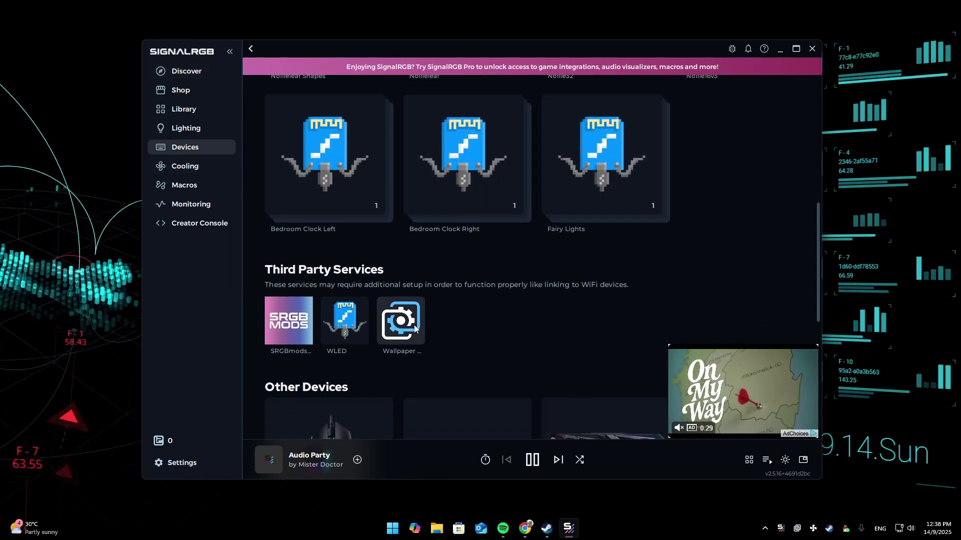
scroll(481, 303, down, 3)
scroll(481, 292, down, 2)
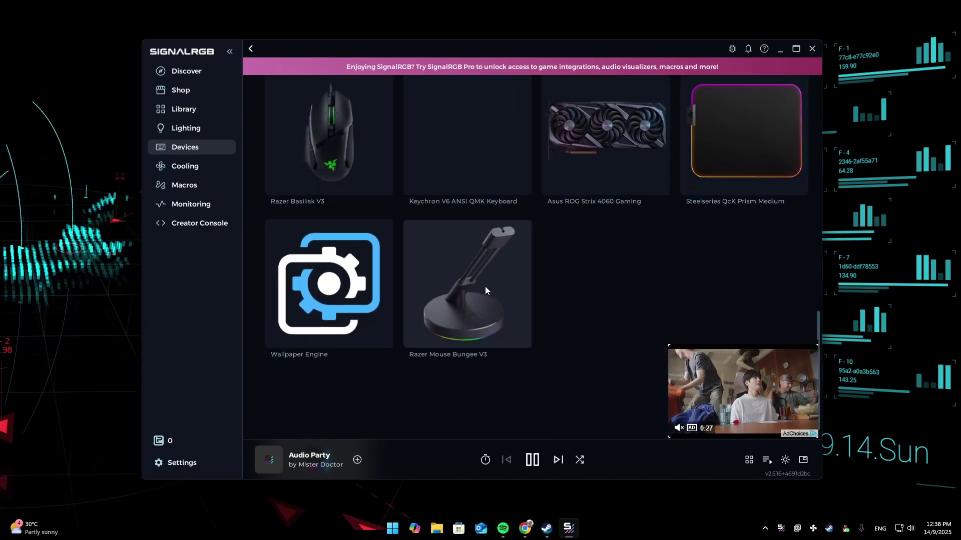
click(359, 257)
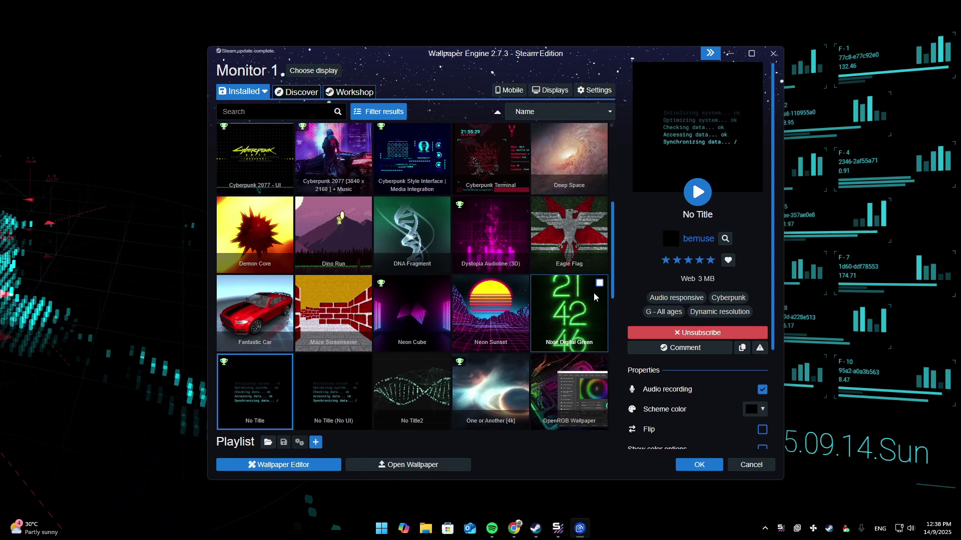
scroll(511, 286, down, 3)
scroll(502, 289, down, 3)
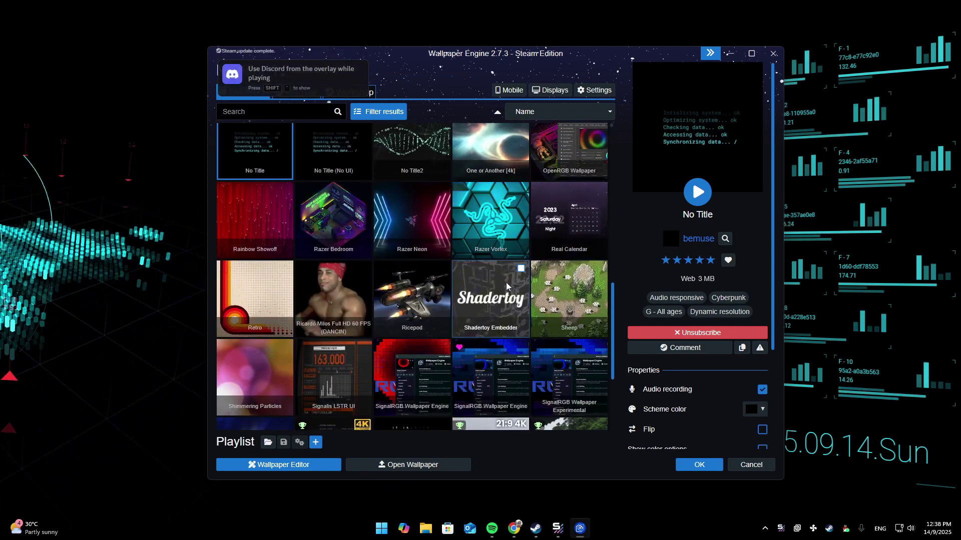
scroll(496, 293, down, 3)
Apply the SignalRGB Wallpaper Engine wallpaper and confirm it with OK
click(488, 274)
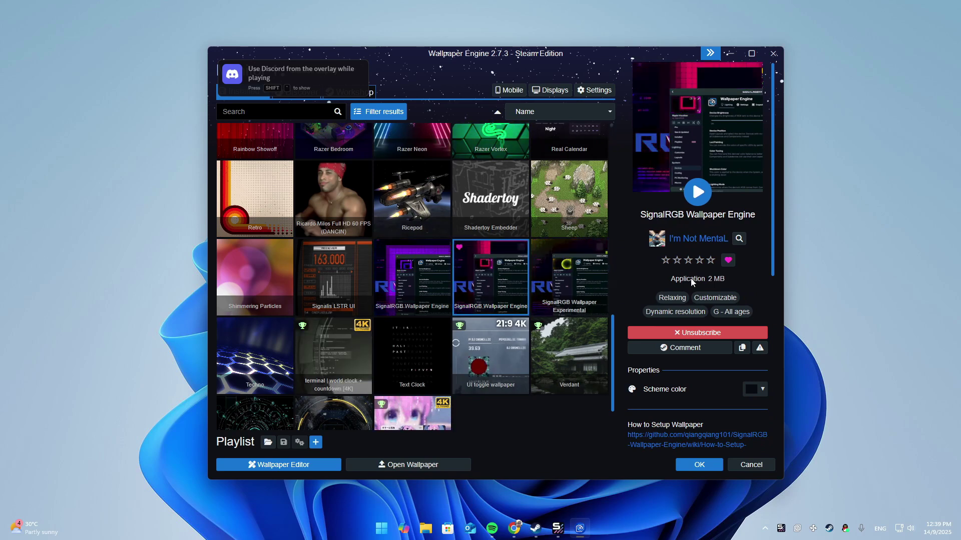
scroll(728, 252, down, 3)
scroll(704, 260, down, 3)
scroll(671, 239, down, 2)
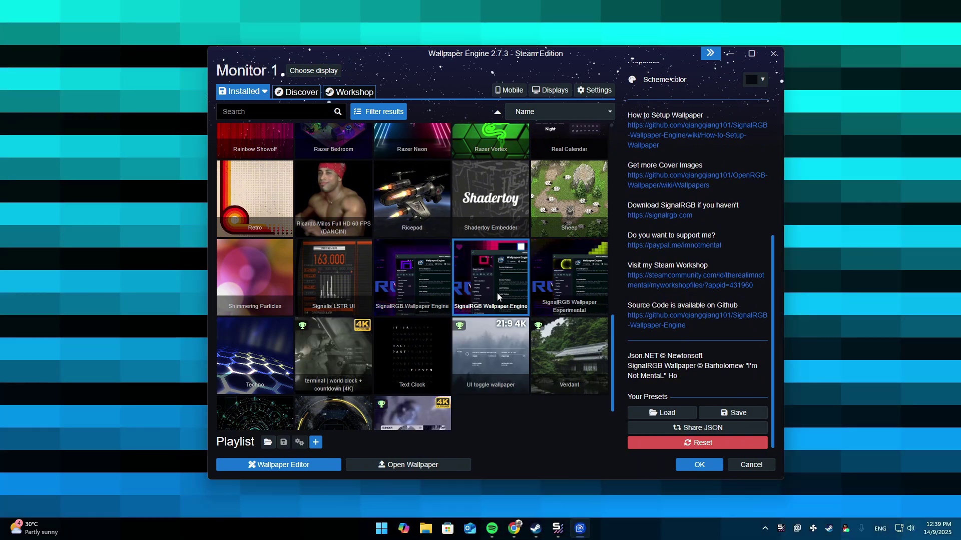
click(698, 465)
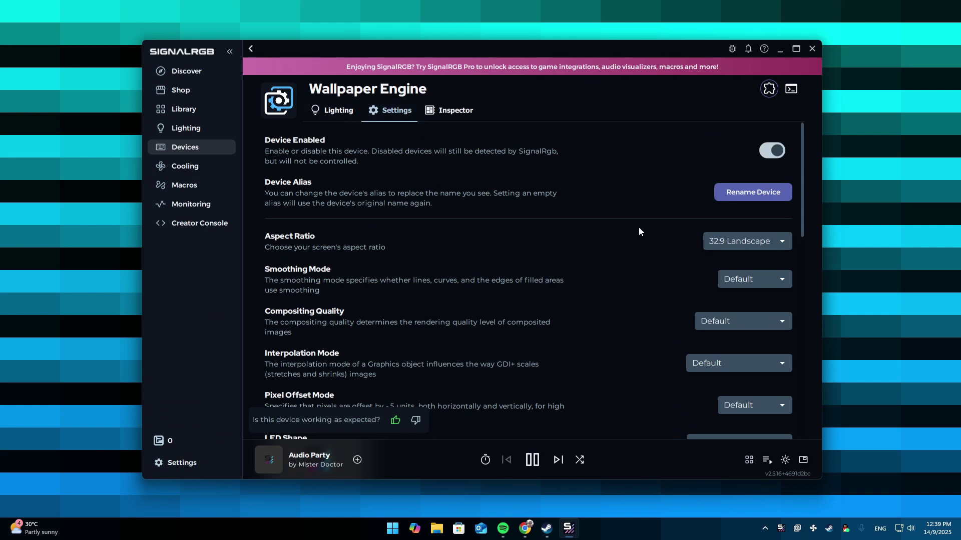
Change the Wallpaper Engine device aspect ratio from 16:9 to 32:9 Landscape
click(722, 244)
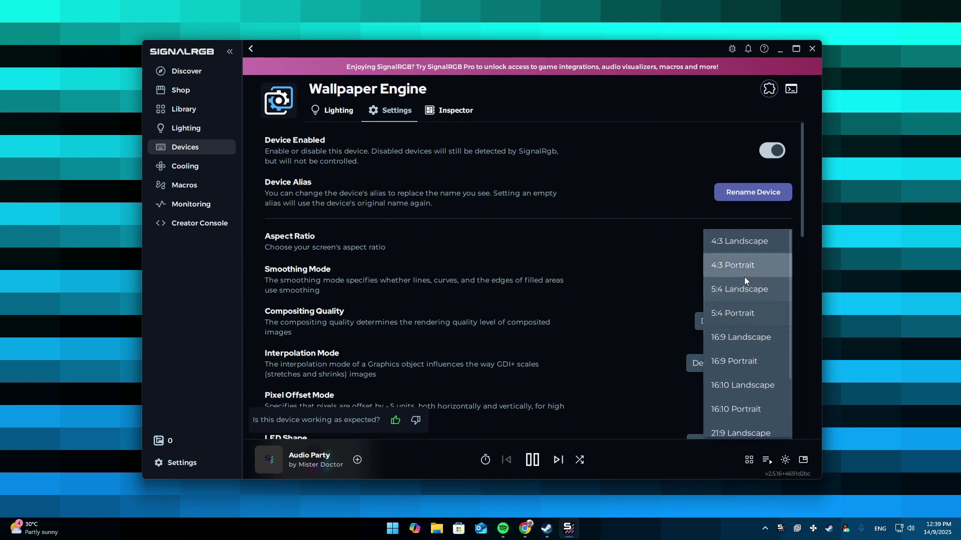
click(735, 340)
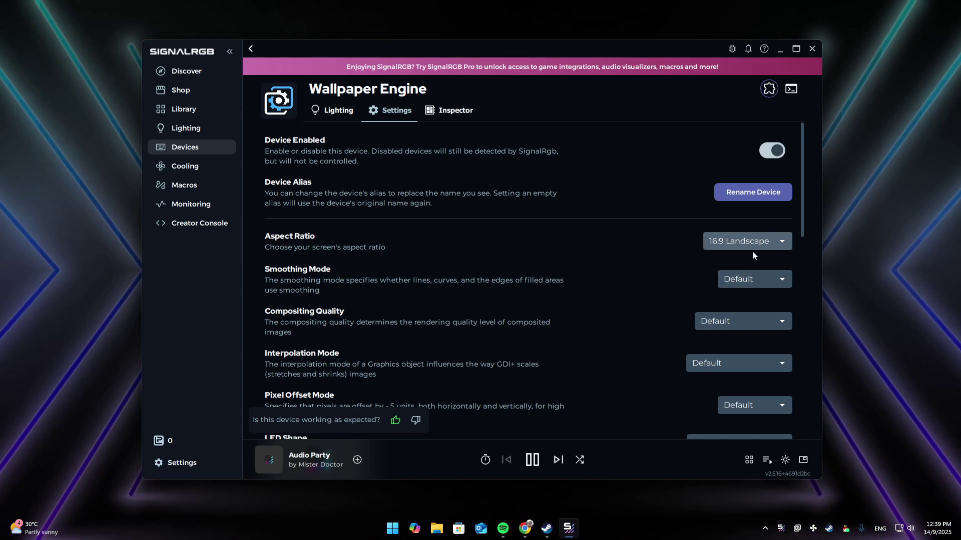
scroll(752, 251, down, 2)
click(753, 147)
scroll(751, 276, down, 1)
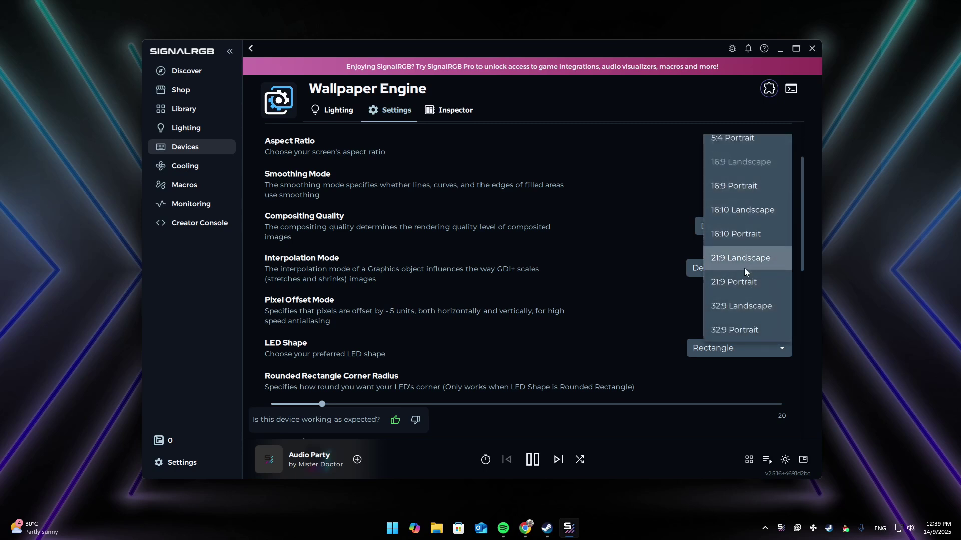
click(749, 309)
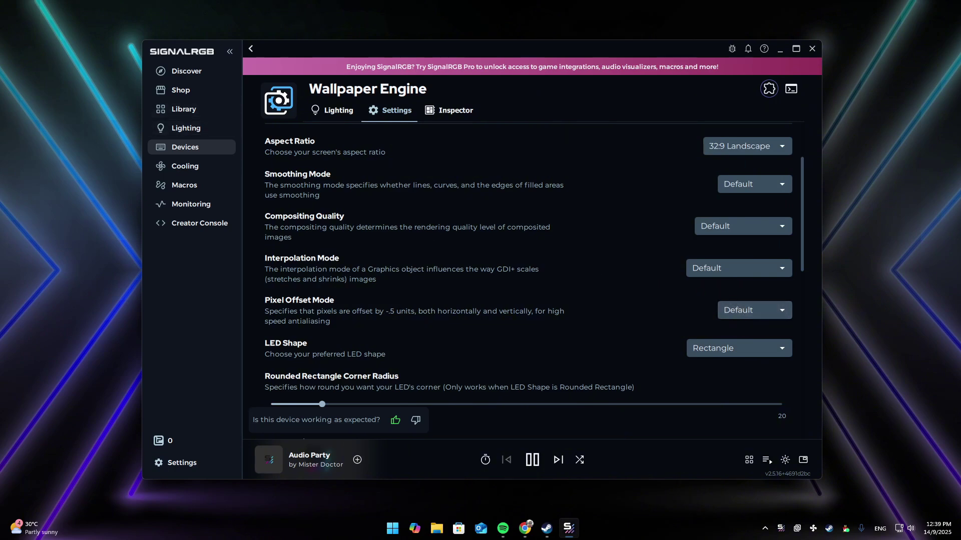
drag(356, 44, 298, 17)
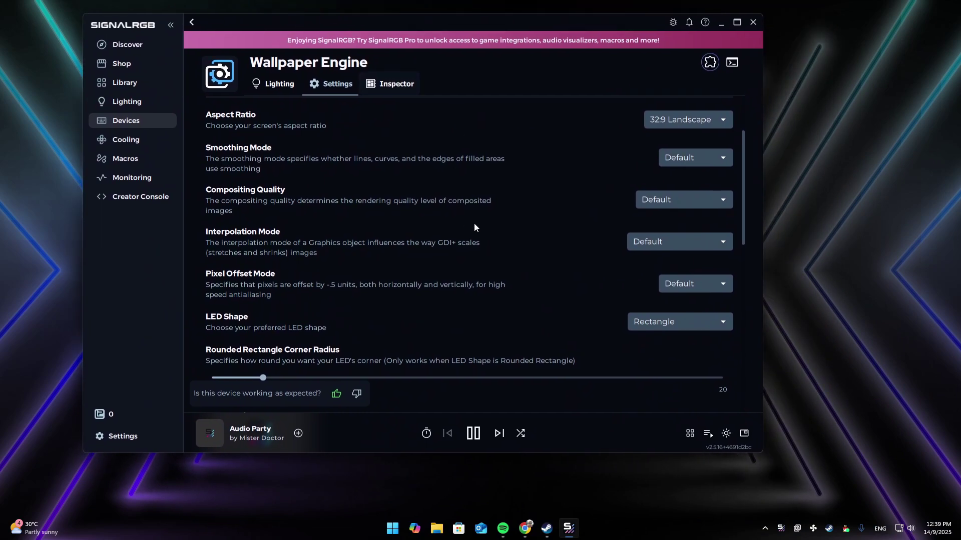
Apply the Vapor Wave effect, check the desktop lighting, then select the Cover Image path
click(690, 434)
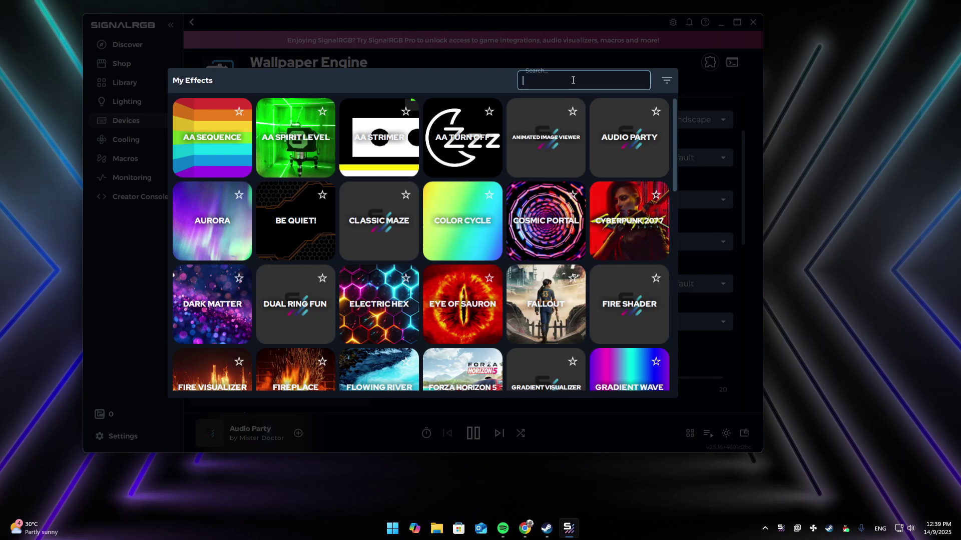
text(vap)
key(Return)
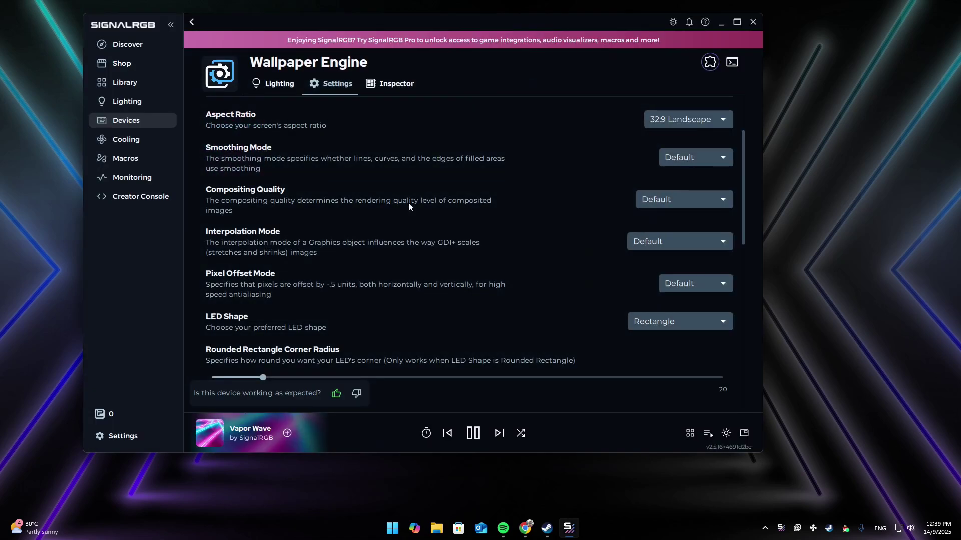
mouse_move(454, 30)
mouse_down()
mouse_move(489, 63)
mouse_move(563, 65)
mouse_up()
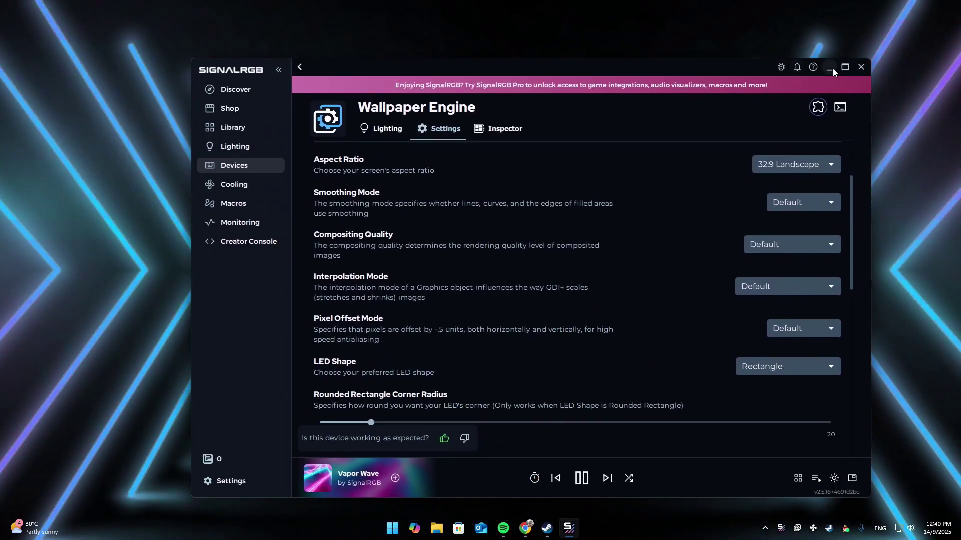
click(828, 67)
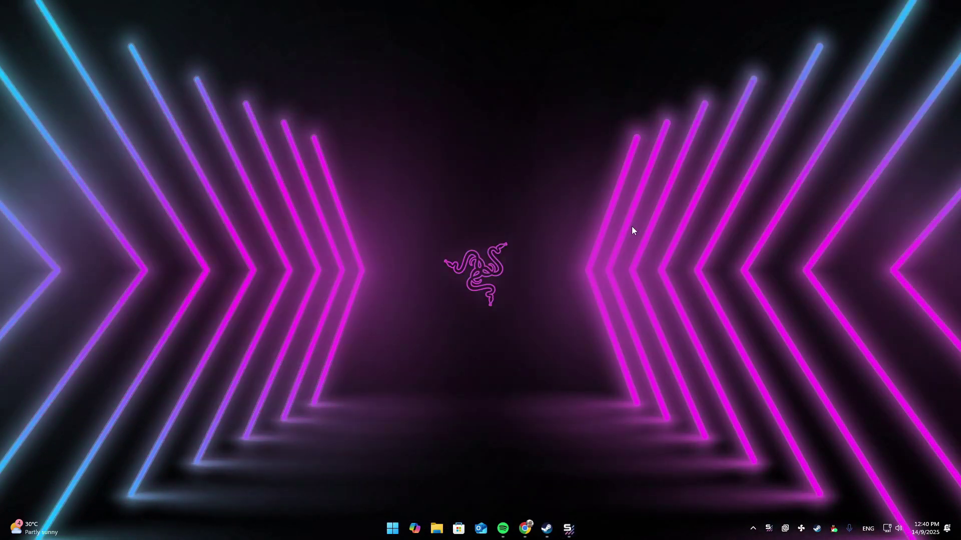
click(568, 529)
scroll(678, 263, down, 3)
scroll(692, 282, down, 3)
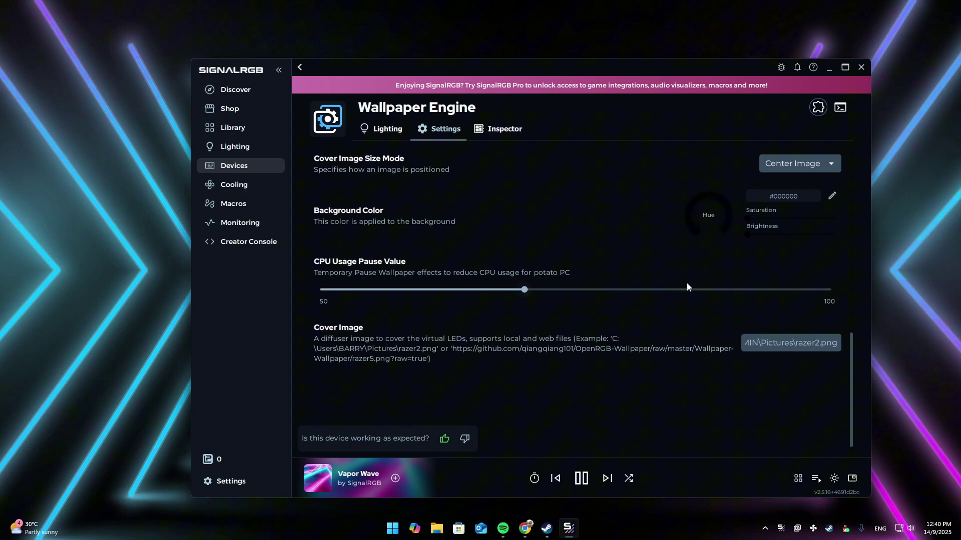
scroll(698, 289, down, 2)
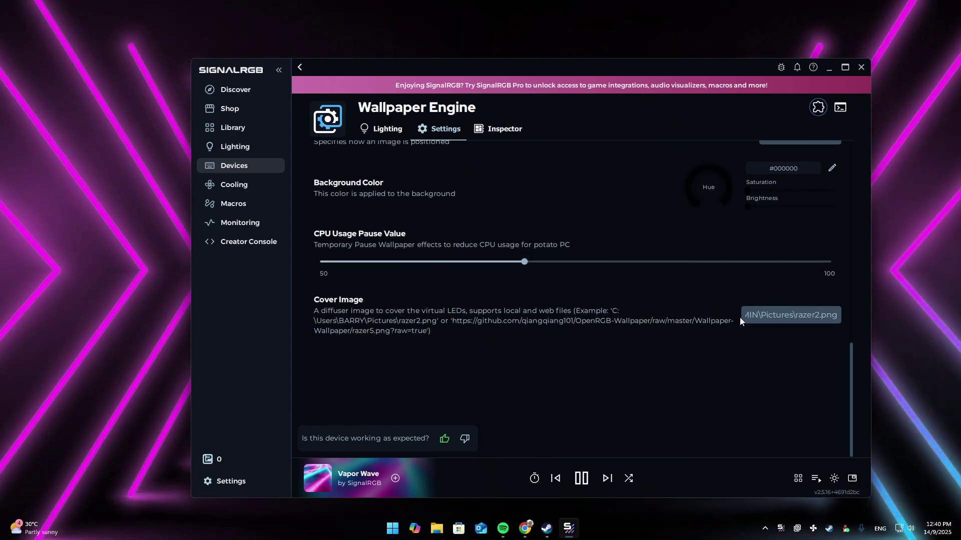
drag(793, 314, 734, 316)
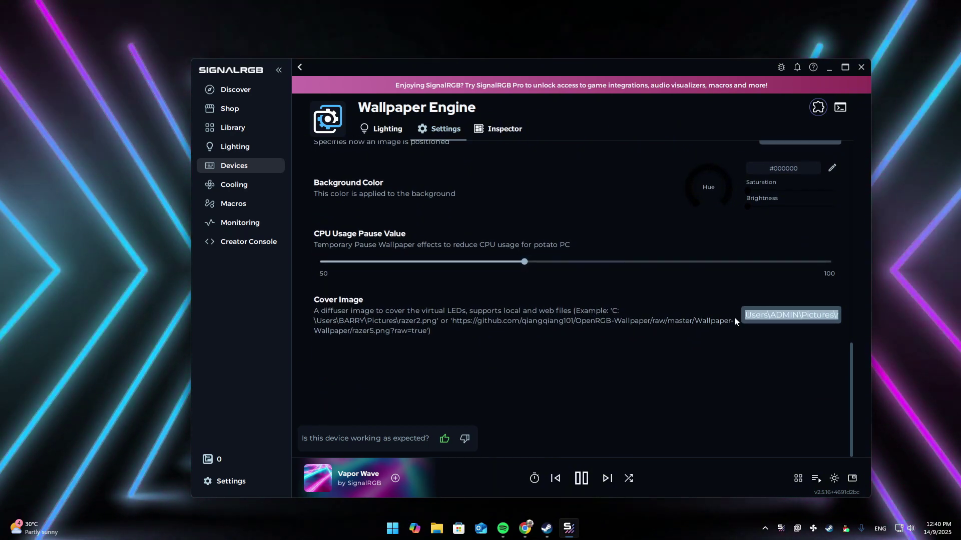
Open the Official Wallpaper Covers page from the plugin's GitHub repository
click(525, 529)
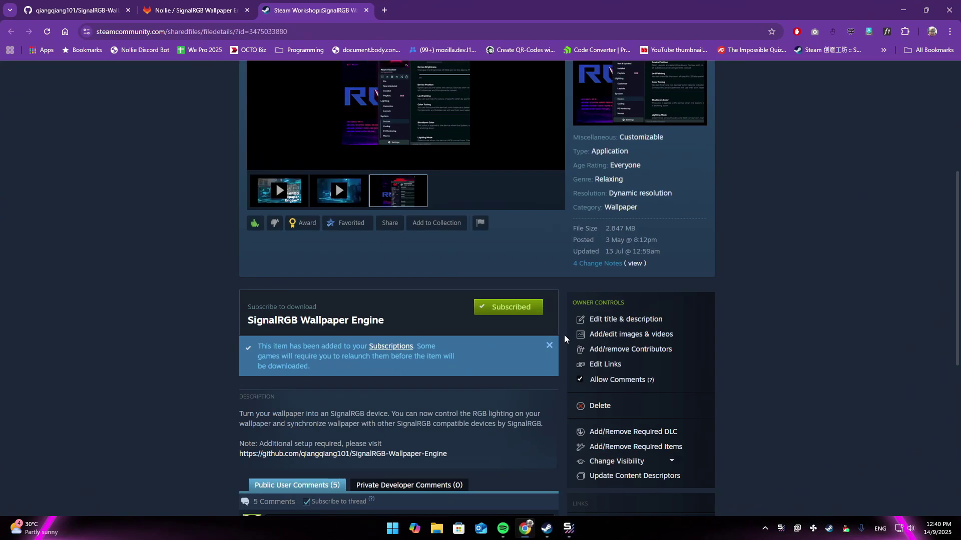
click(76, 10)
scroll(578, 354, up, 10)
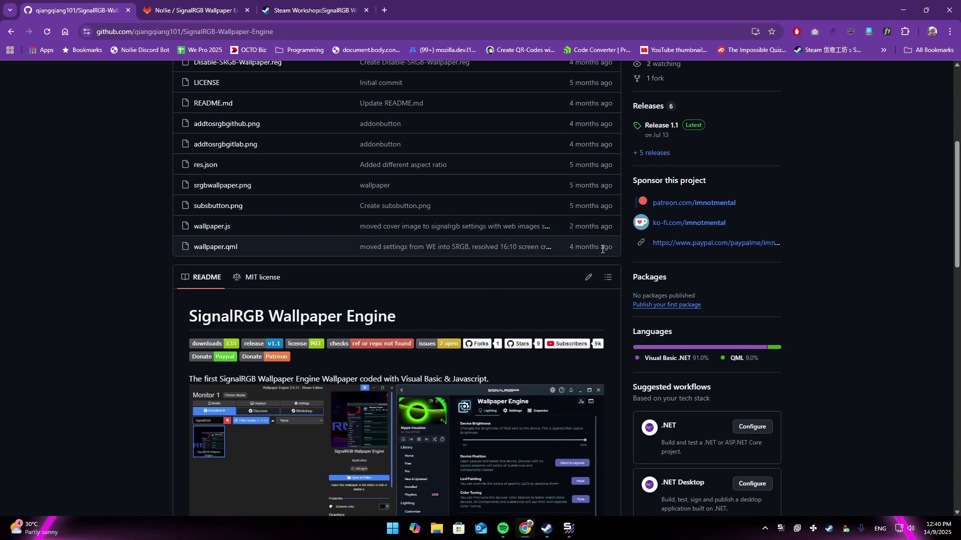
scroll(579, 353, down, 6)
scroll(405, 365, down, 8)
scroll(406, 365, down, 3)
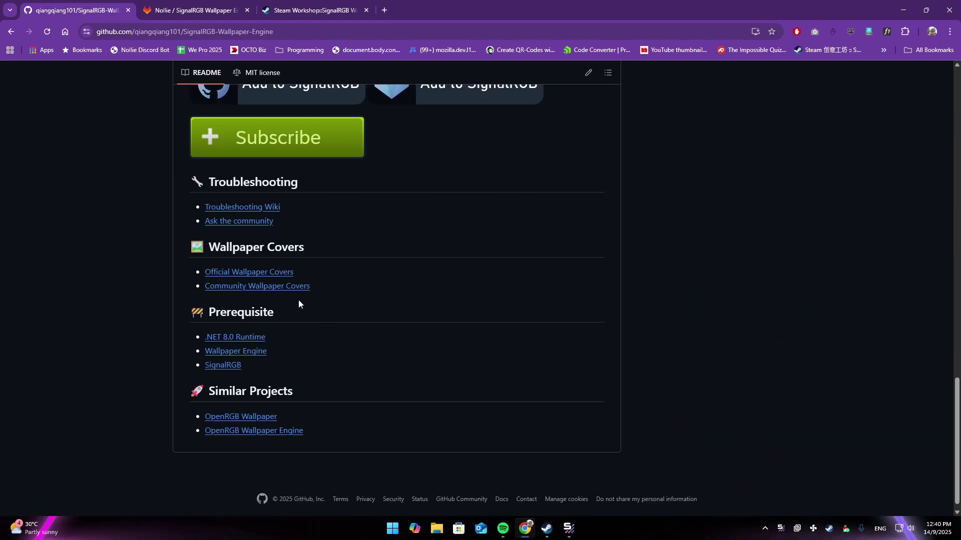
click(249, 272)
scroll(248, 287, down, 5)
scroll(459, 268, down, 5)
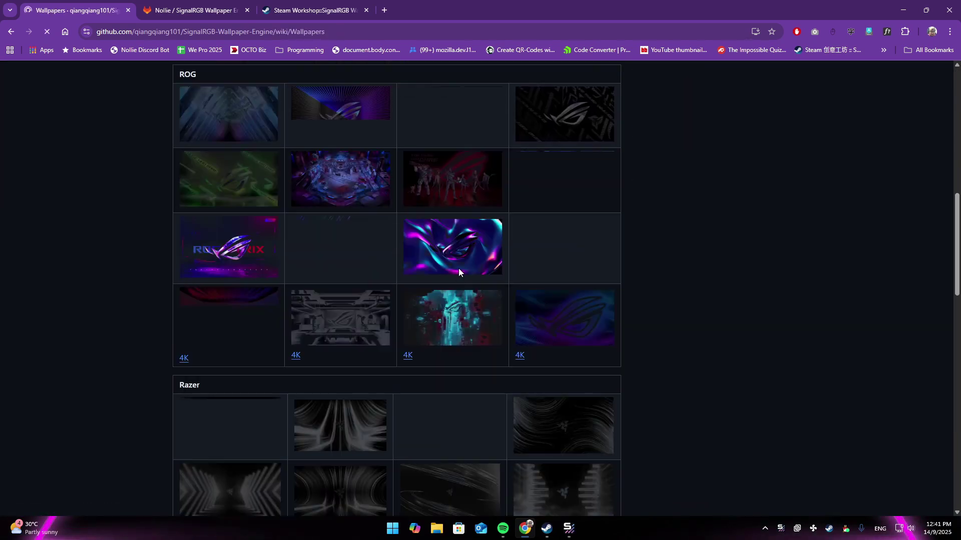
scroll(458, 277, down, 2)
Save a Razer cover image into Pictures as razer5.png
right_click(235, 335)
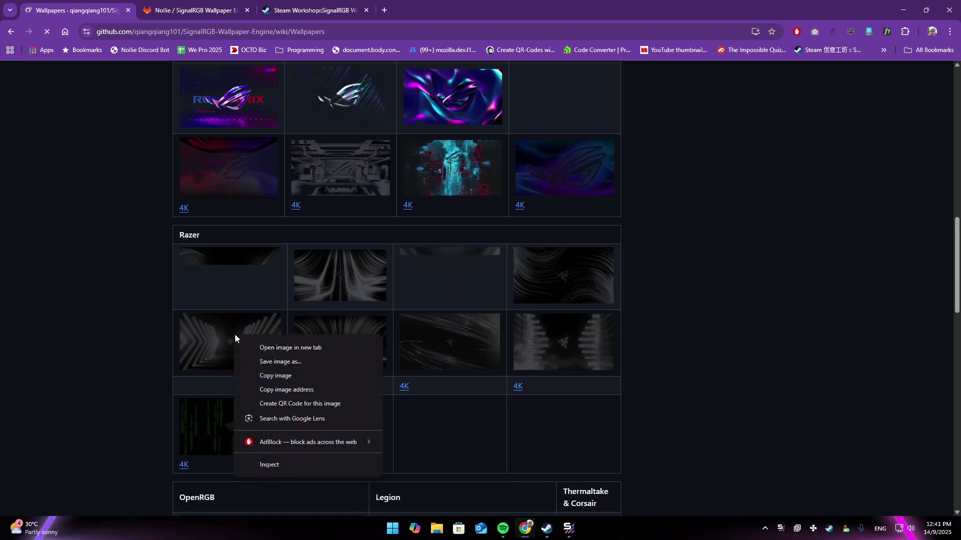
click(285, 362)
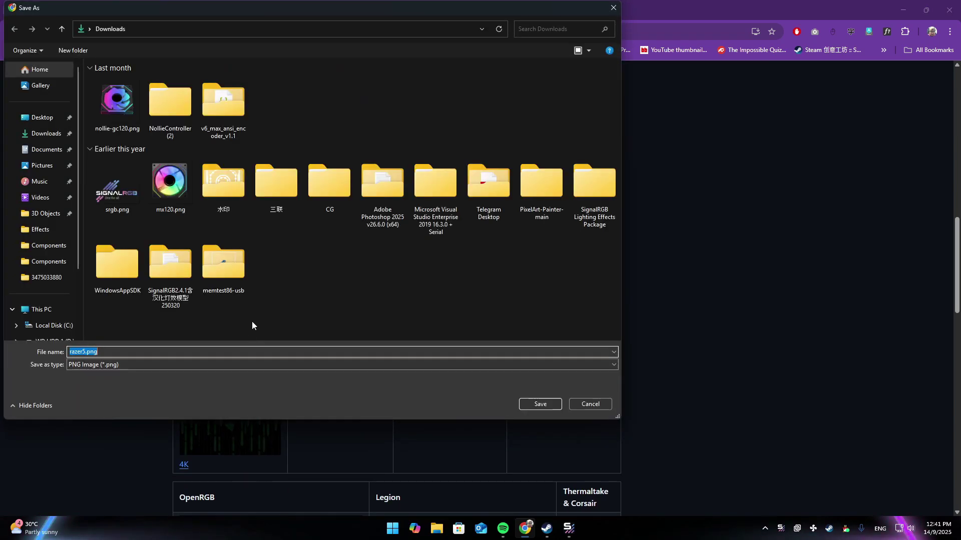
click(42, 165)
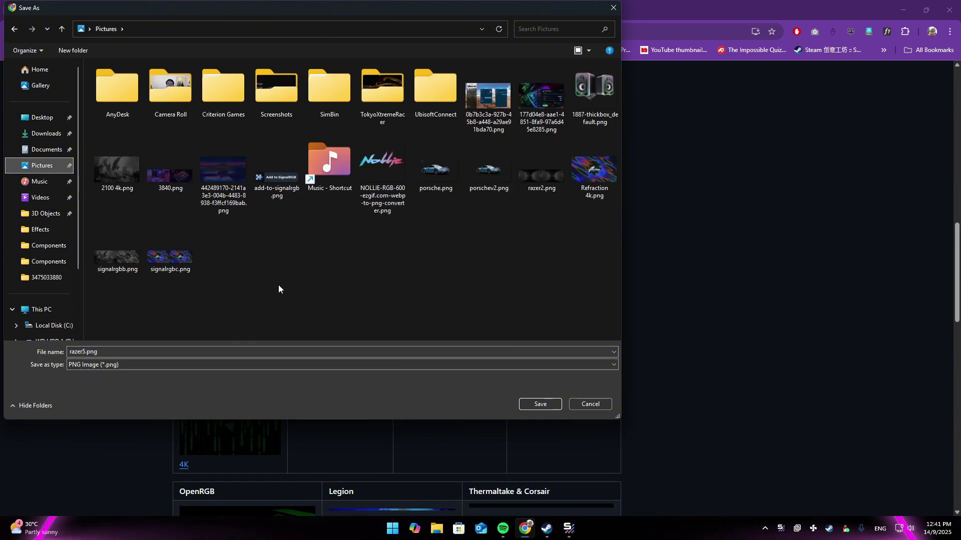
click(548, 404)
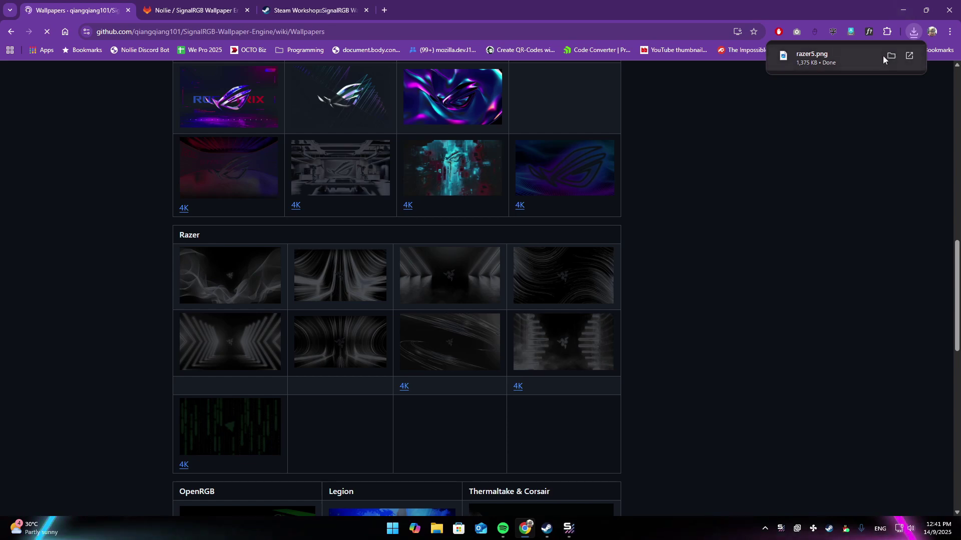
Open the Properties dialog of razer5.png in the Pictures folder
click(908, 15)
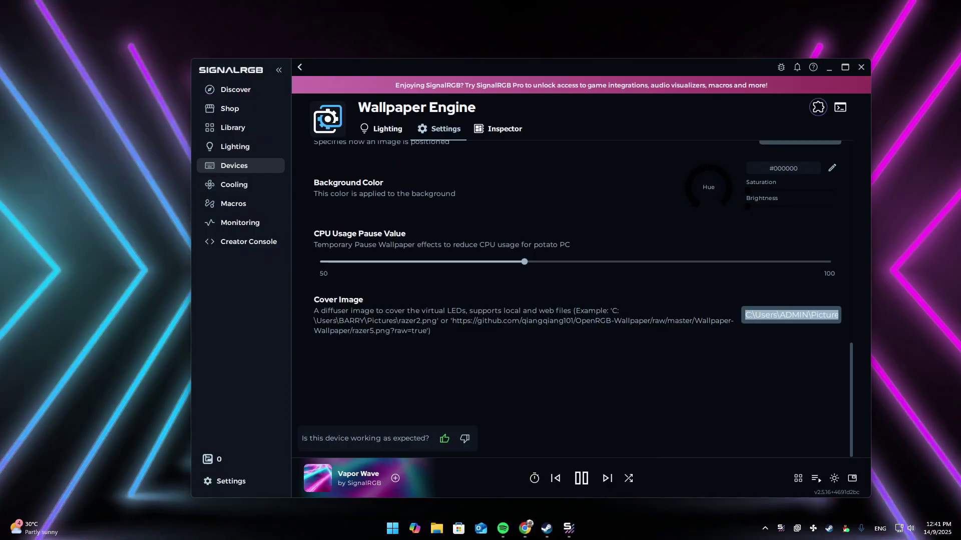
drag(77, 102, 642, 84)
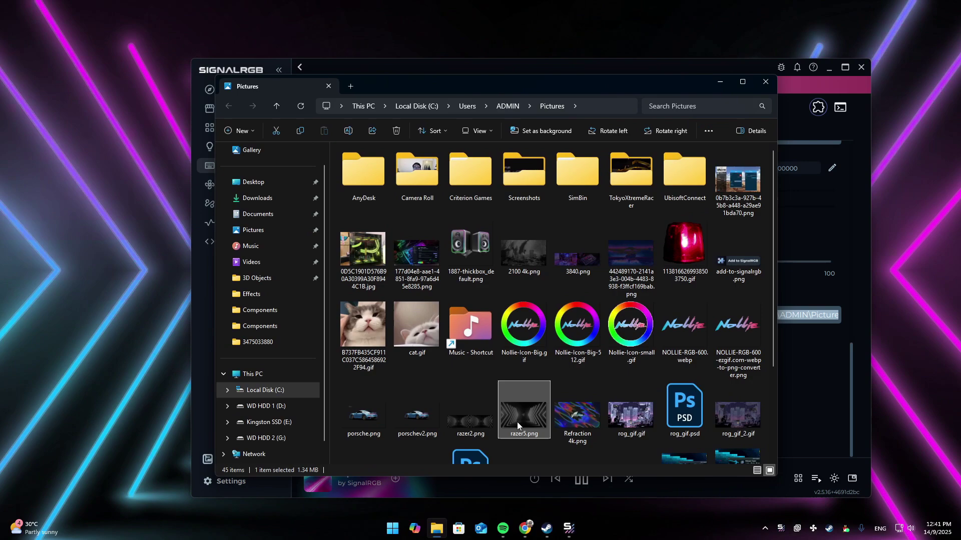
right_click(525, 414)
click(522, 412)
right_click(517, 412)
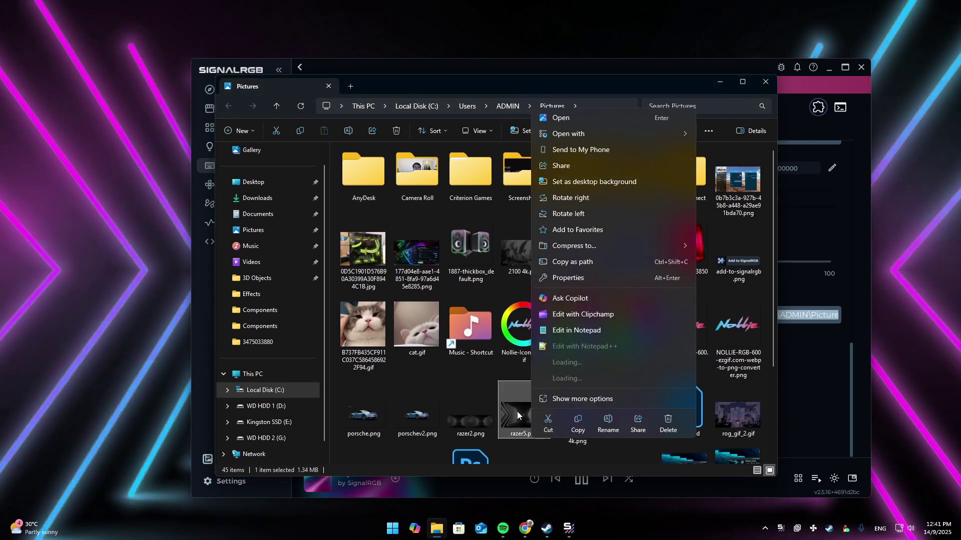
click(568, 262)
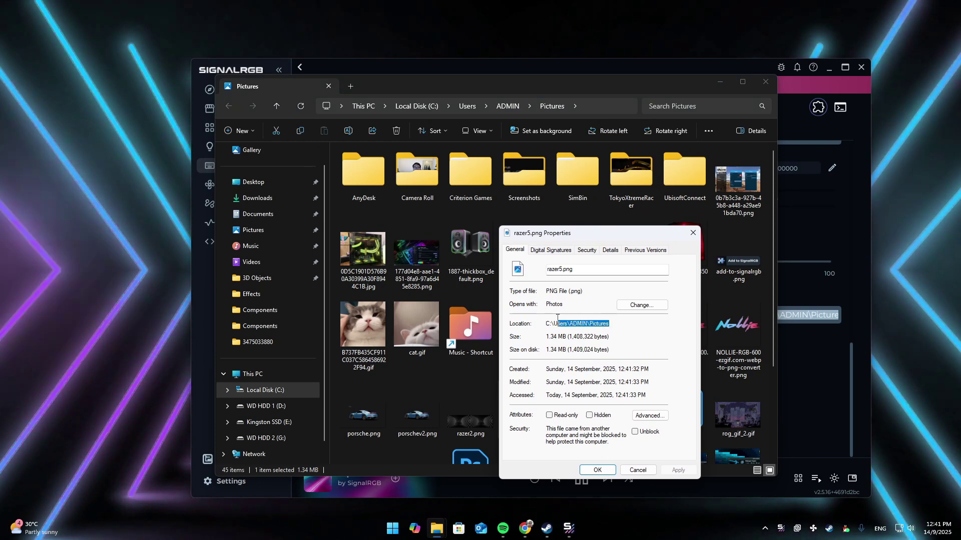
Copy razer5.png's folder location and paste it into the Cover Image field
right_click(556, 324)
click(576, 353)
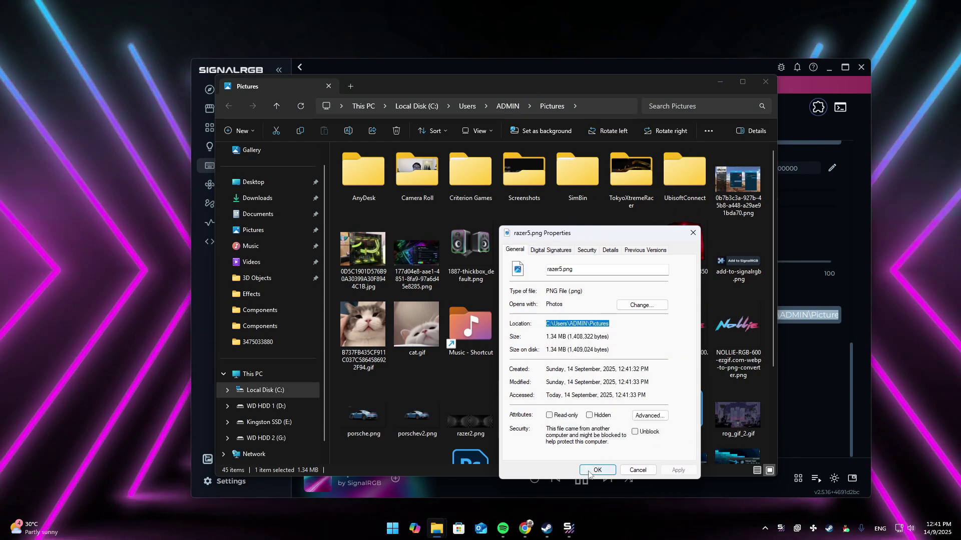
click(568, 528)
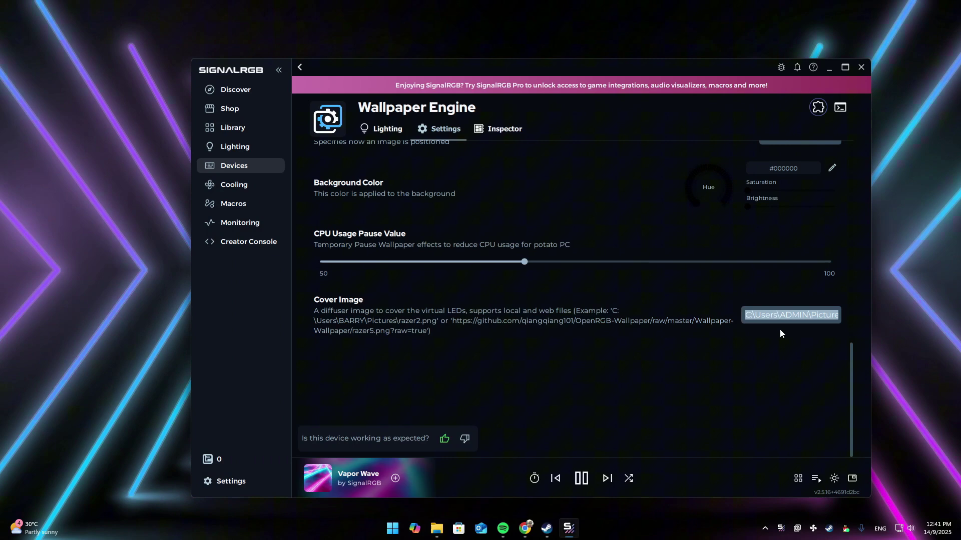
key(ctrl+v)
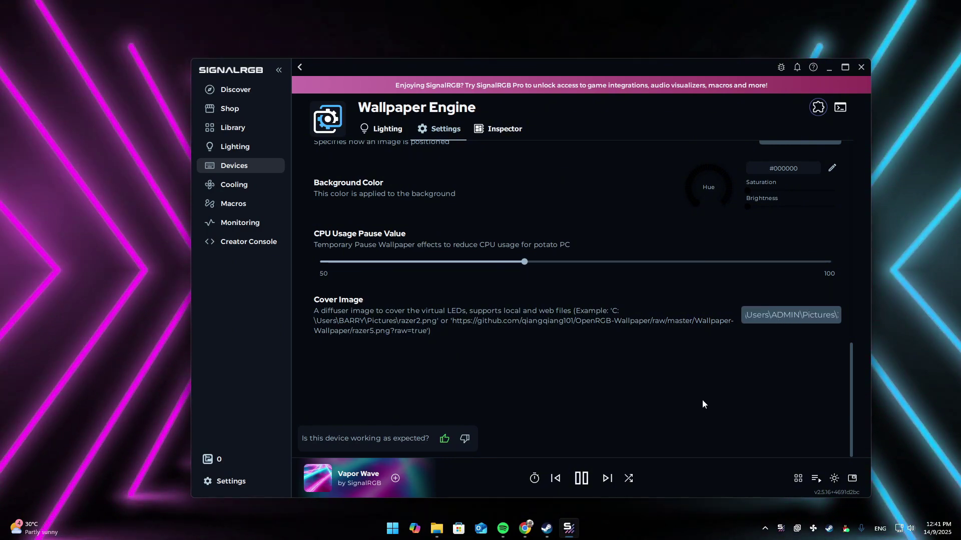
mouse_move(436, 528)
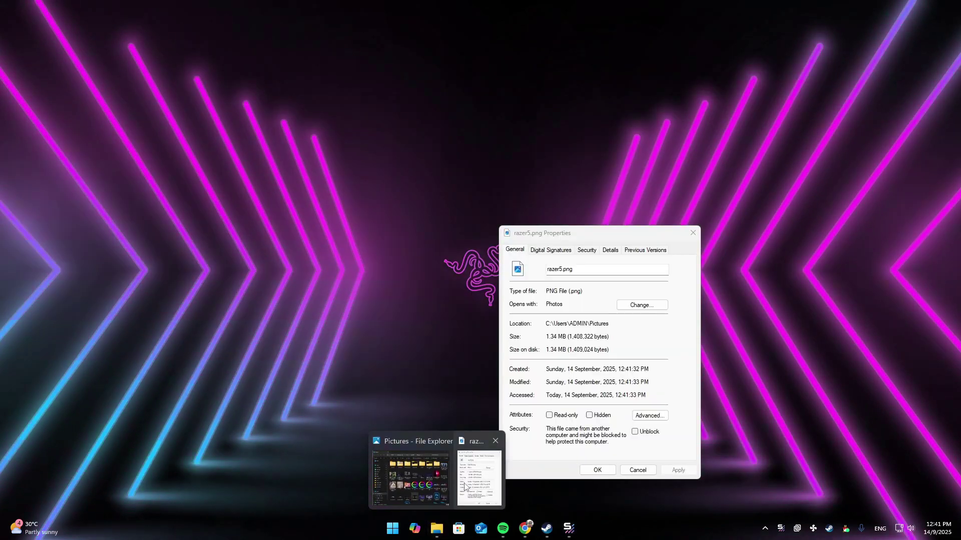
Add the razer5.png file name to the Cover Image path, fixing the wrong trailing part
click(481, 473)
double_click(570, 270)
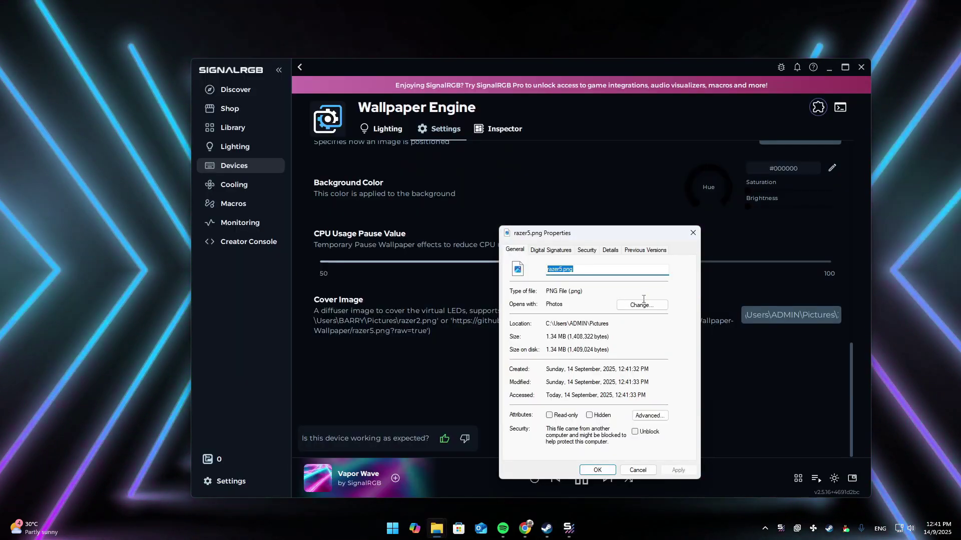
key(ctrl+c)
click(789, 313)
key(ctrl+v)
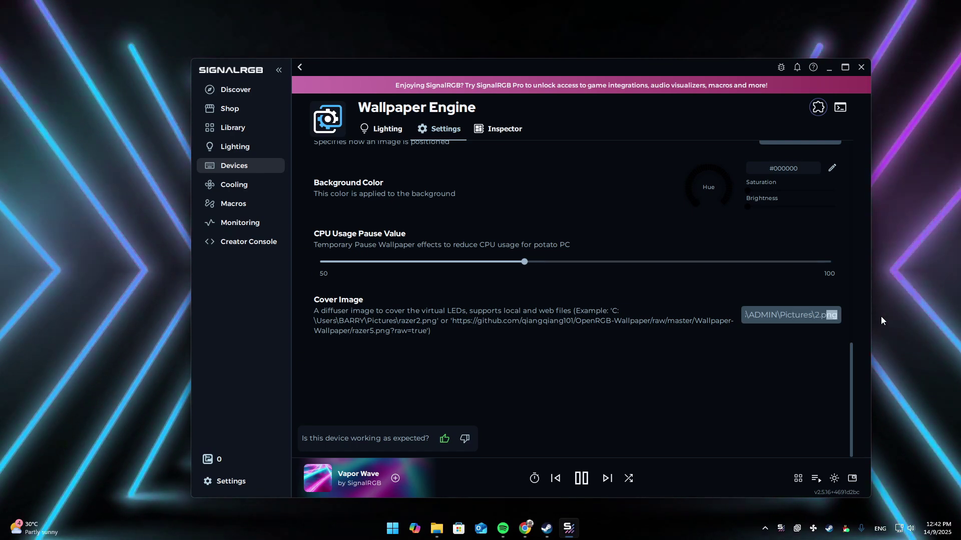
key(ctrl+shift+Left)
key(ctrl+shift+Left)
key(ctrl+shift+Left)
key(ctrl+v)
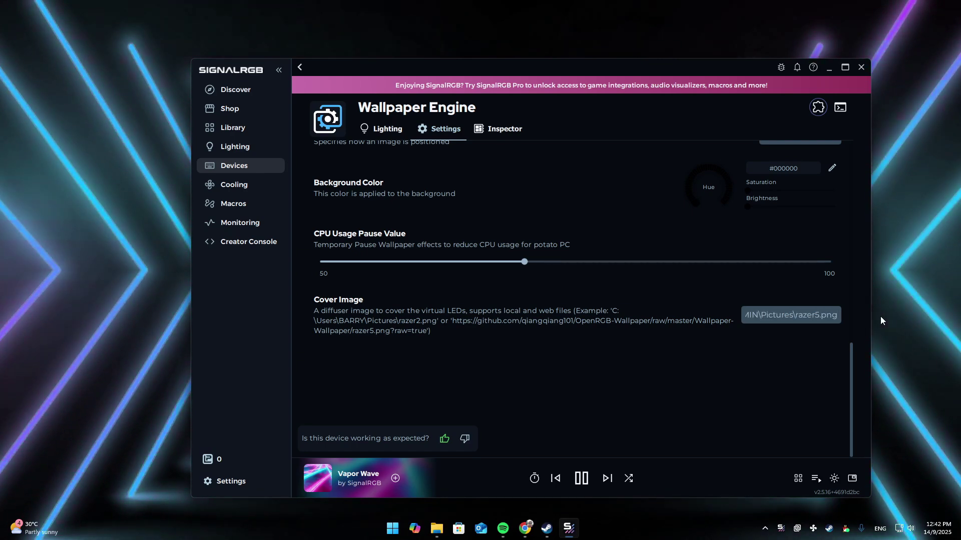
key(Home)
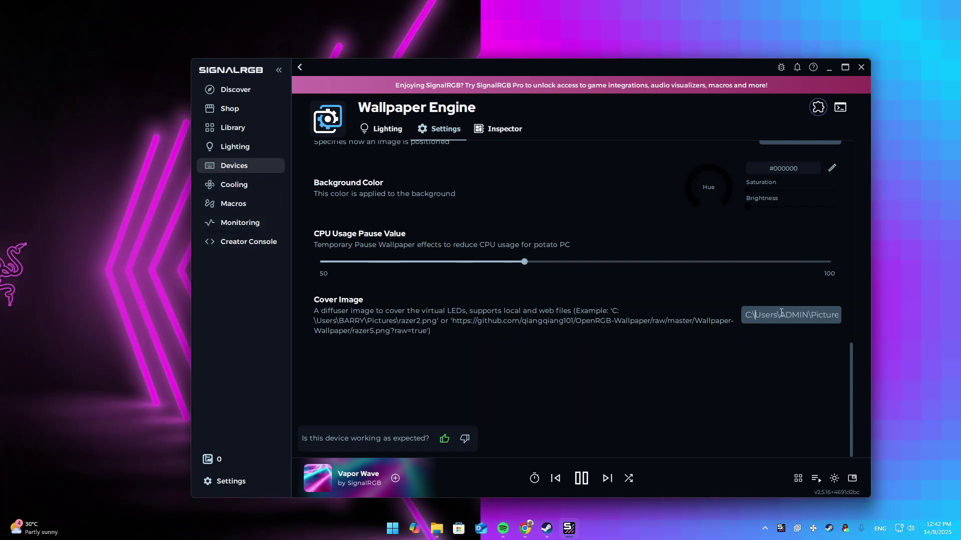
mouse_move(436, 528)
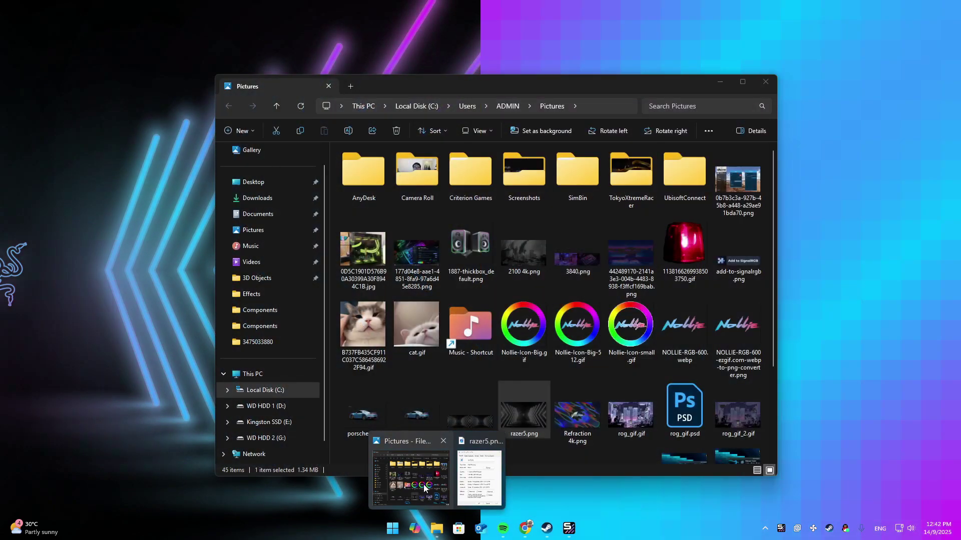
Copy the razer2.png name from File Explorer and swap it in for razer5.png in Cover Image
click(424, 485)
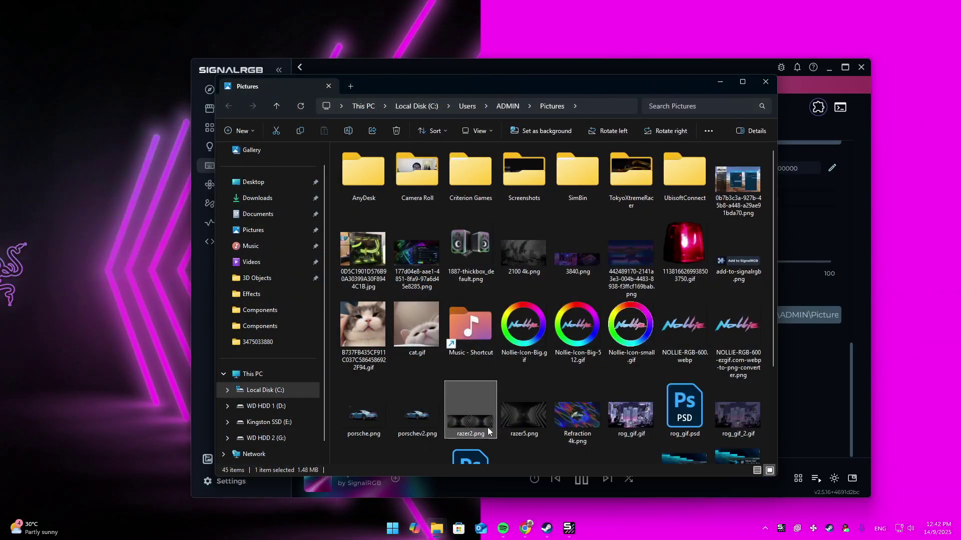
click(470, 434)
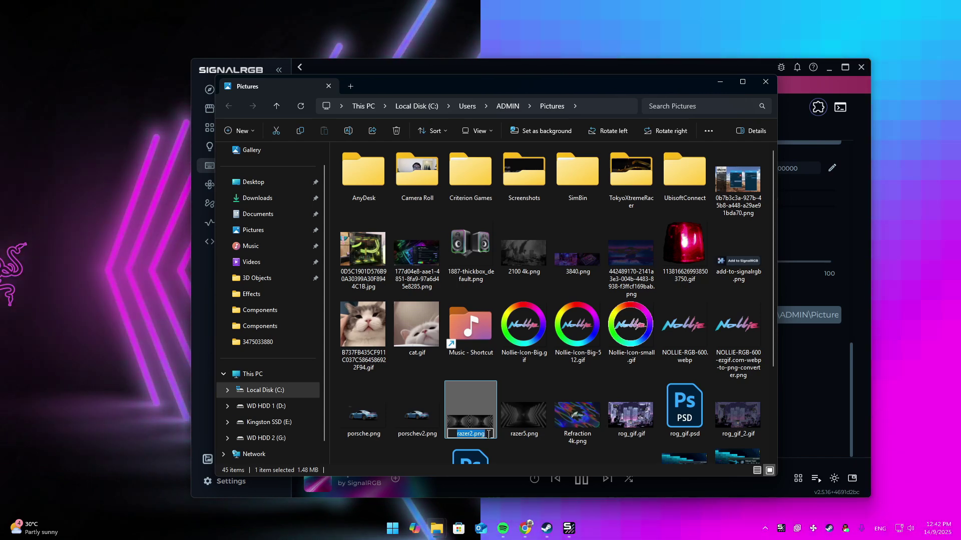
click(800, 423)
click(816, 315)
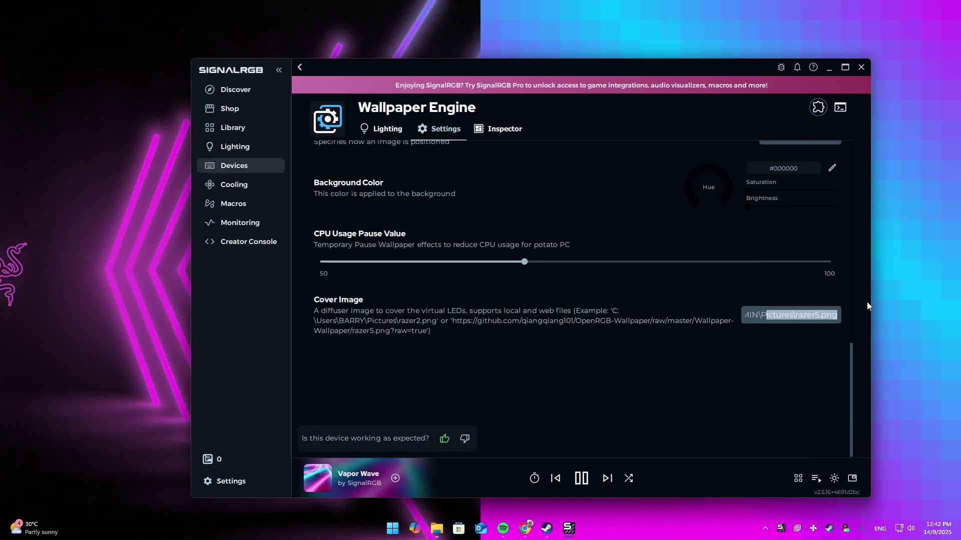
drag(795, 315, 838, 315)
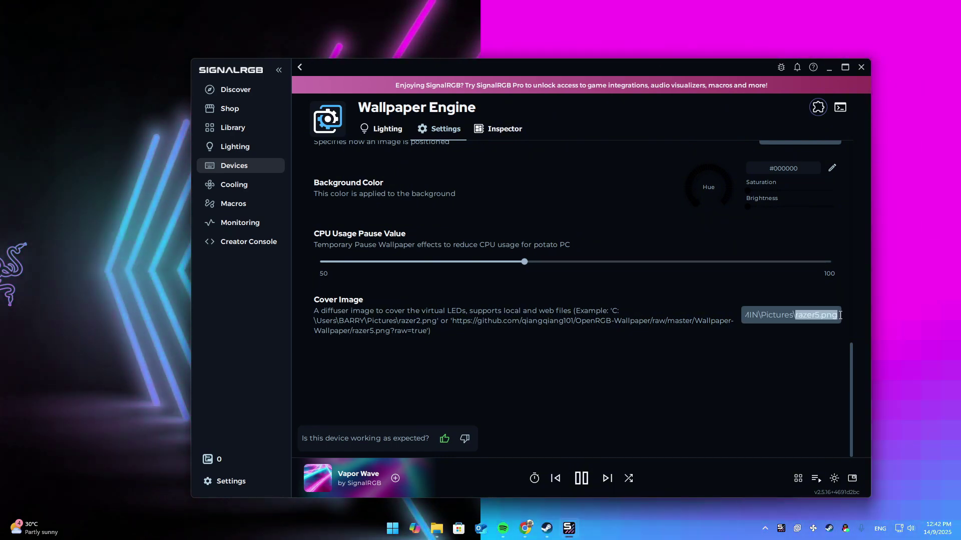
key(ctrl+v)
click(661, 340)
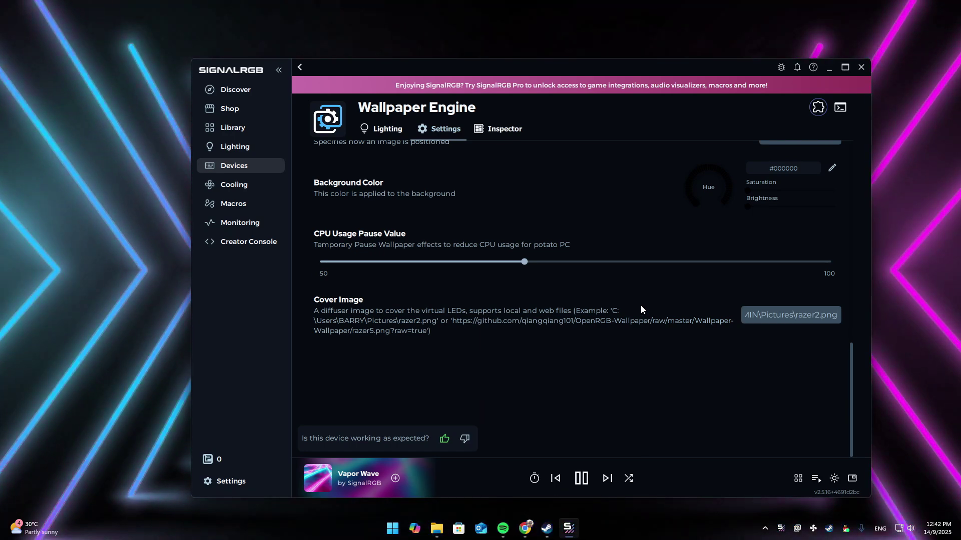
scroll(647, 322, up, 3)
Try Rounded Rectangle, Sphere and Rectangle LED shapes, and settle LED Padding at 2
click(785, 265)
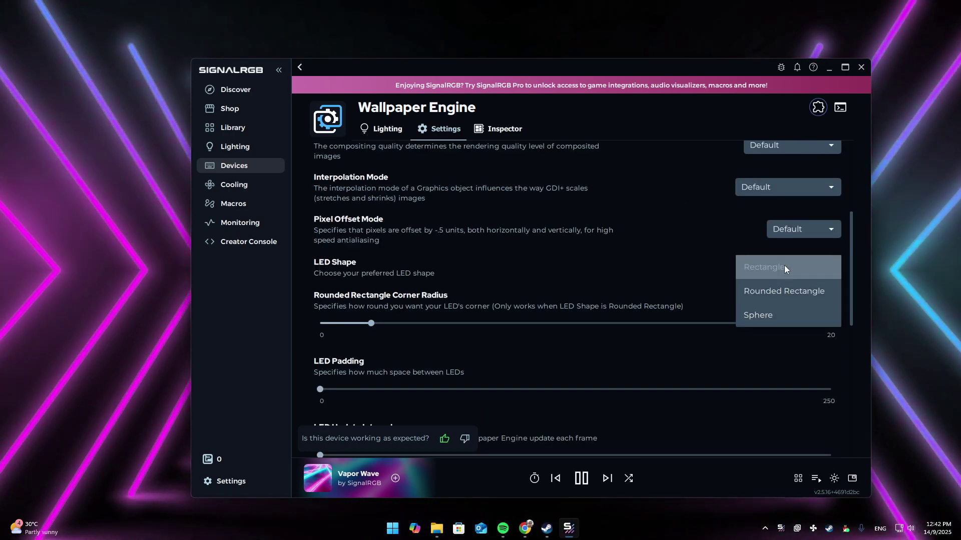
click(778, 294)
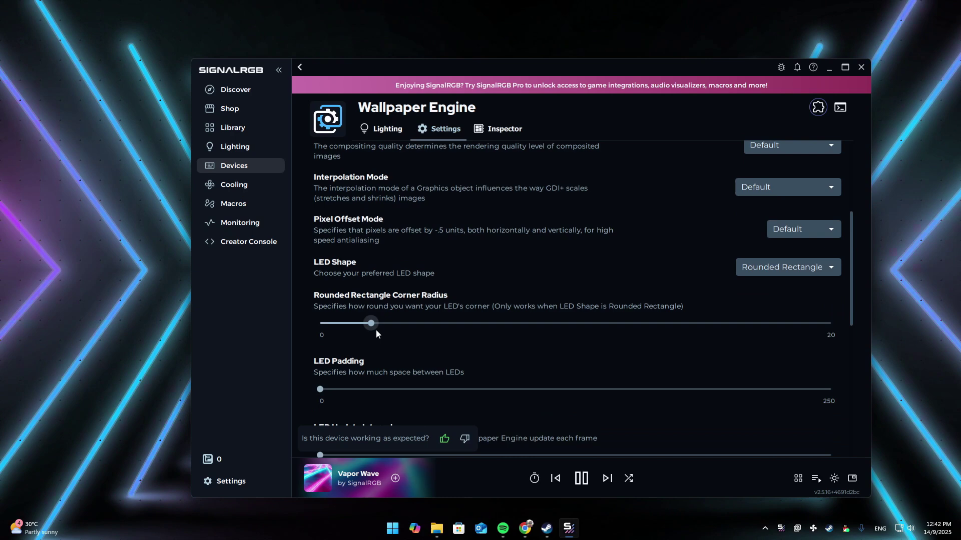
drag(321, 389, 330, 389)
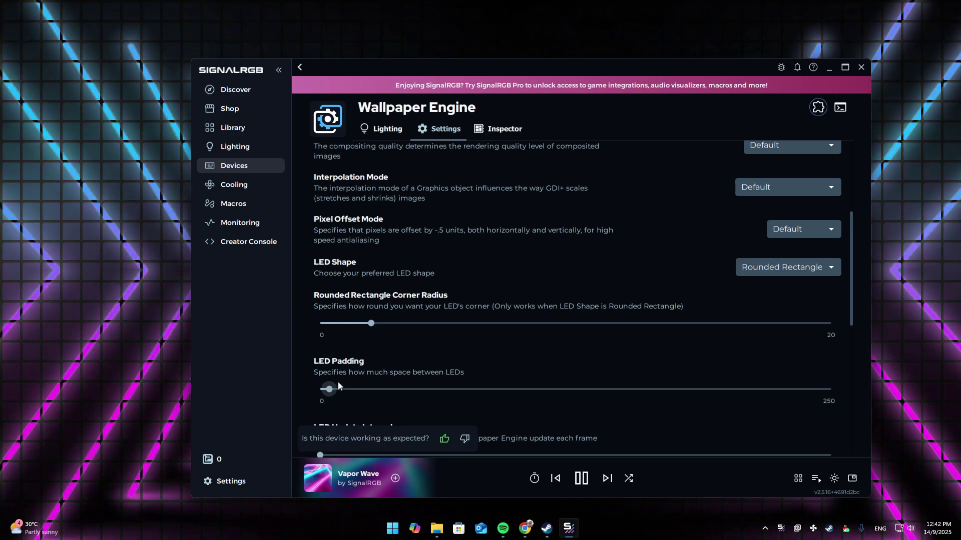
click(747, 269)
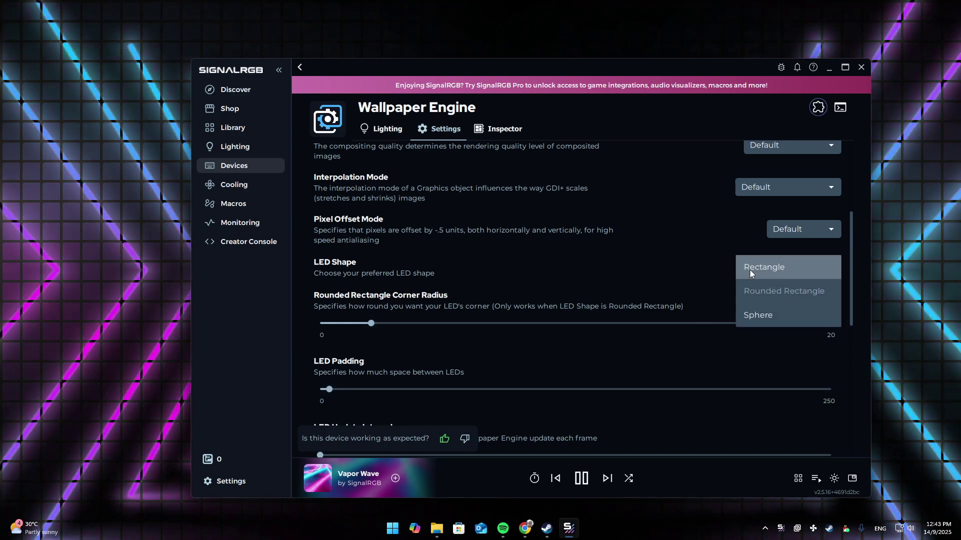
click(759, 315)
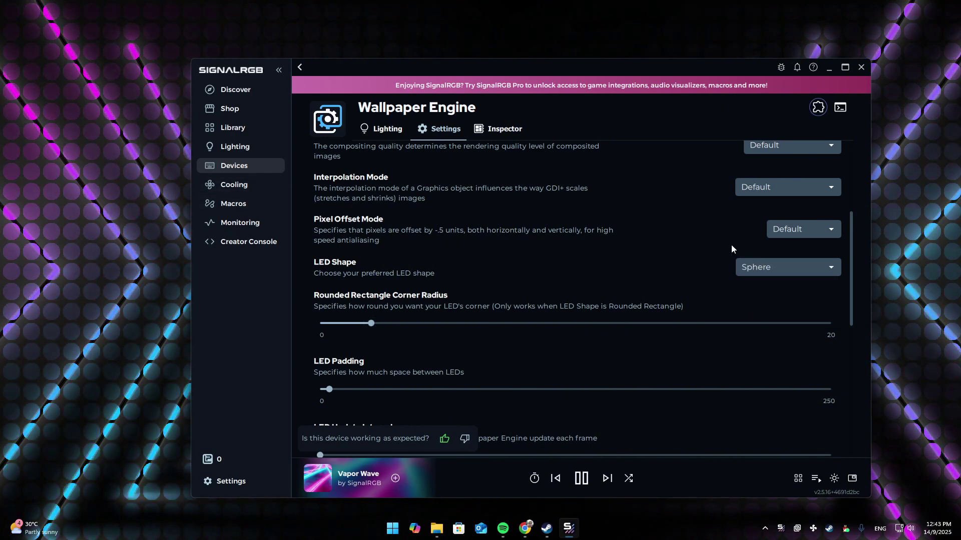
click(761, 269)
click(766, 269)
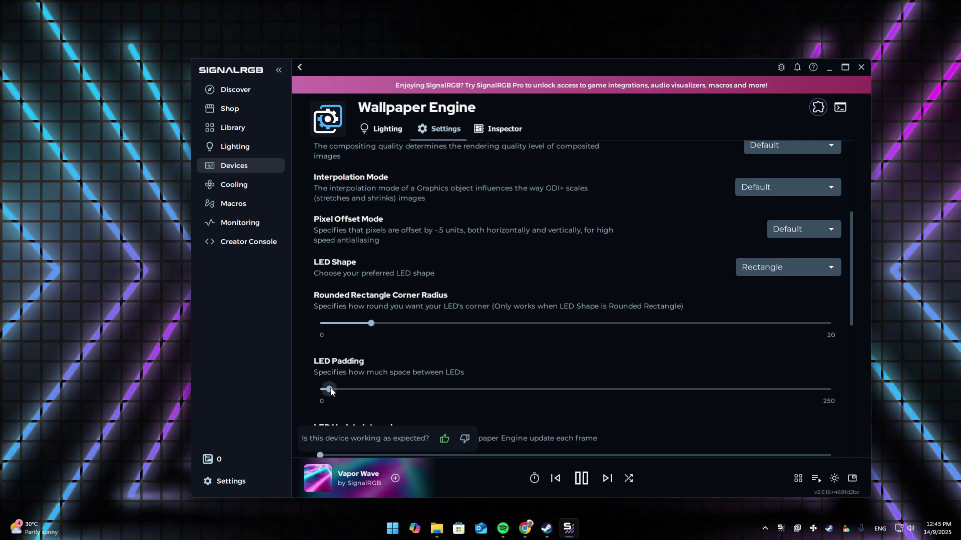
drag(328, 389, 324, 390)
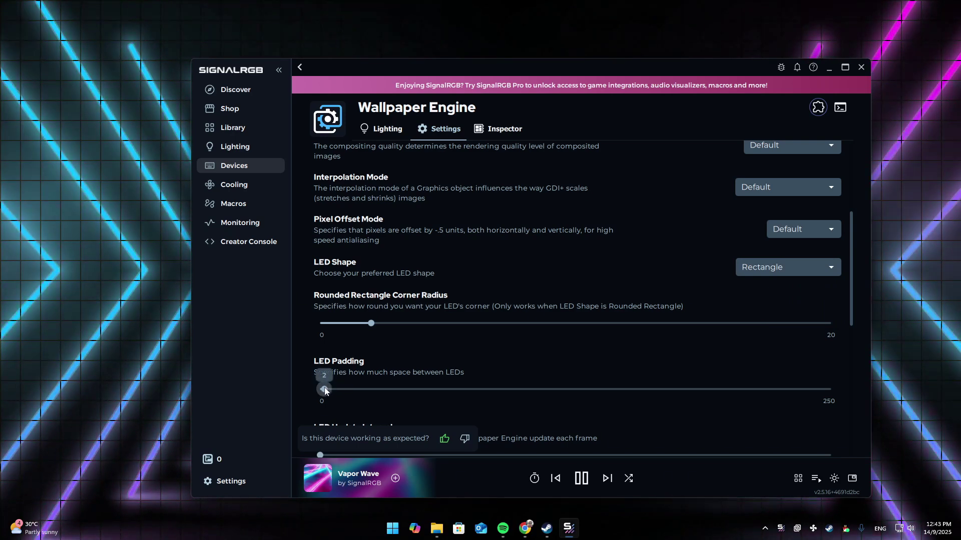
Switch back to Rounded Rectangle LEDs and set Corner Radius to 4
click(787, 268)
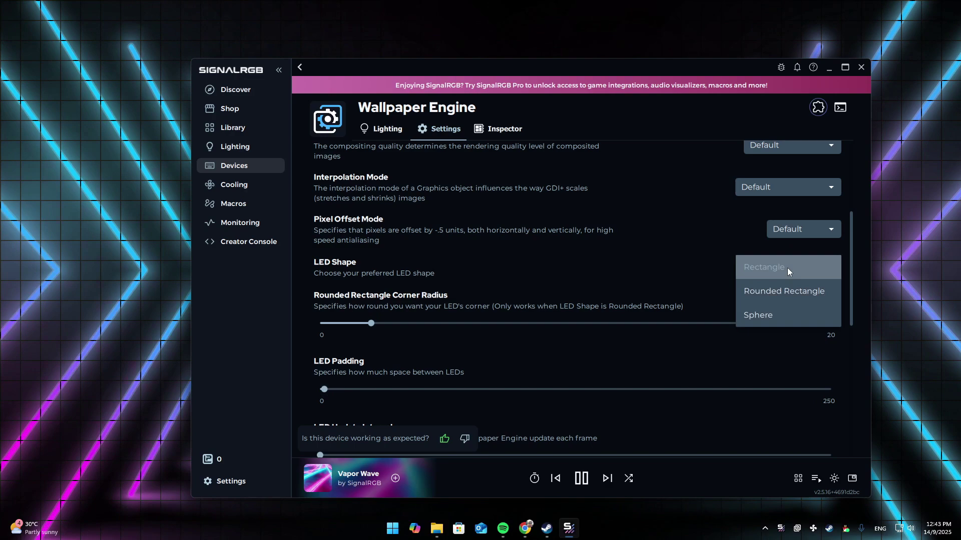
click(781, 299)
scroll(531, 341, down, 2)
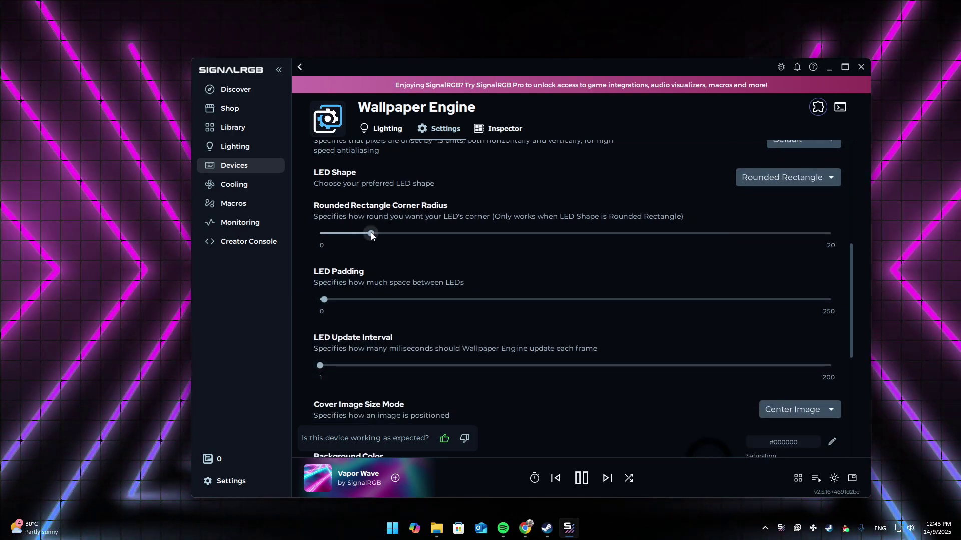
drag(374, 235, 550, 237)
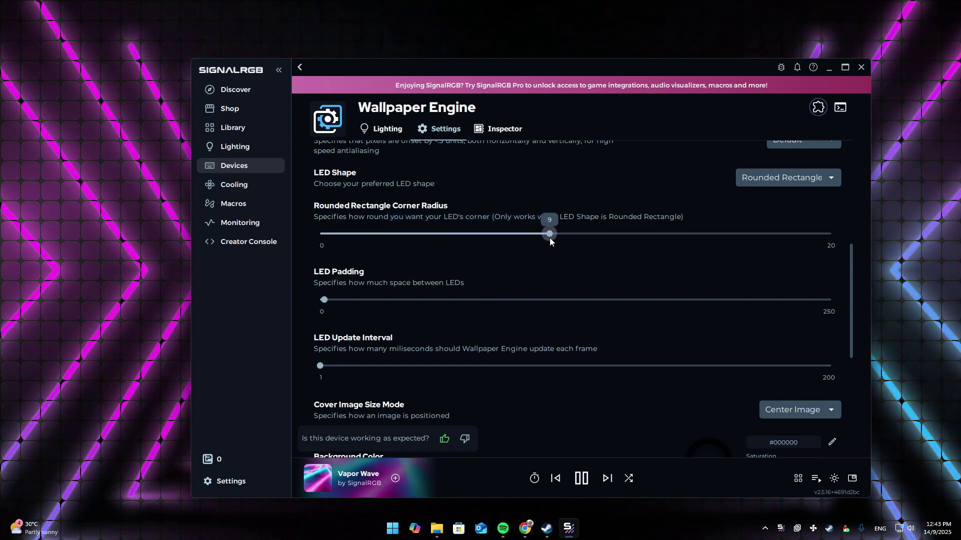
drag(550, 238, 426, 238)
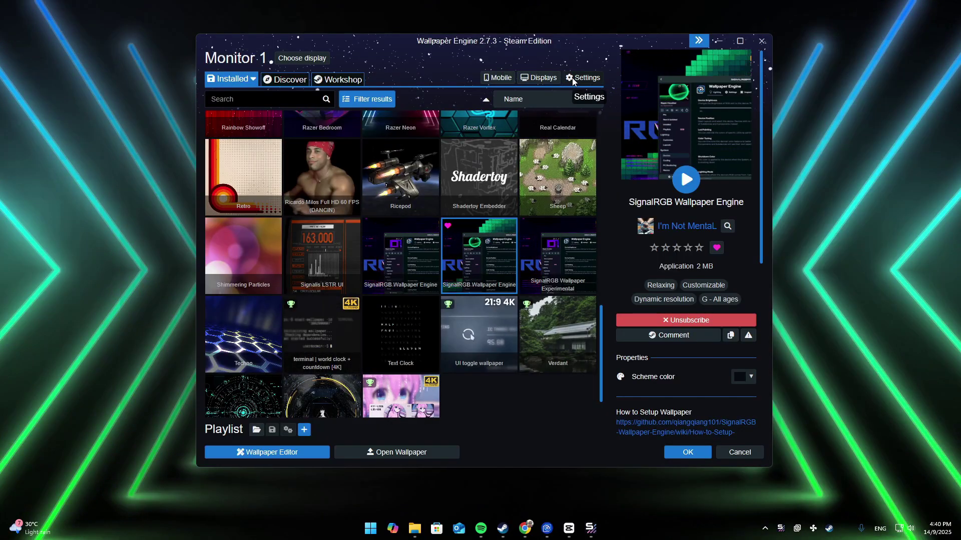
Open Wallpaper Engine settings, move the dialog right, review General, then return to Performance
click(582, 77)
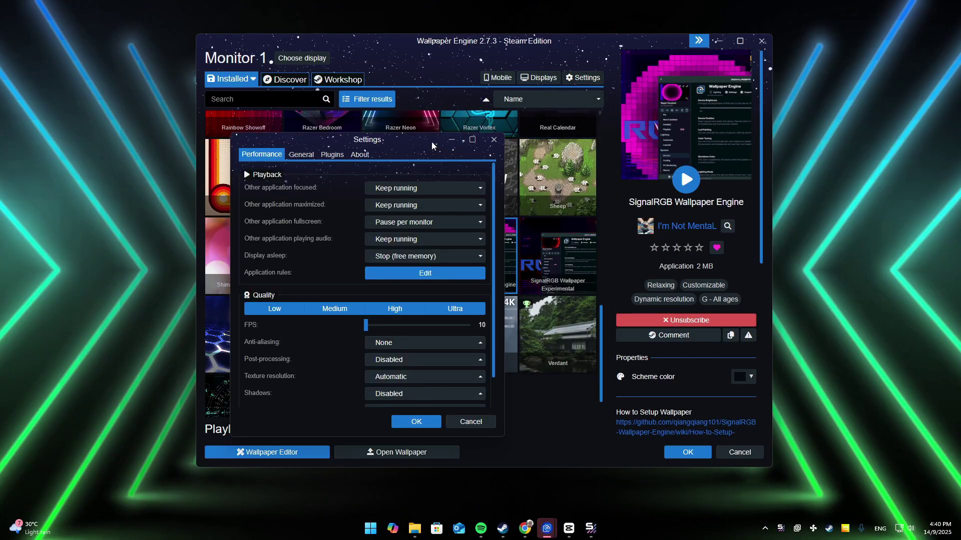
drag(416, 143, 508, 150)
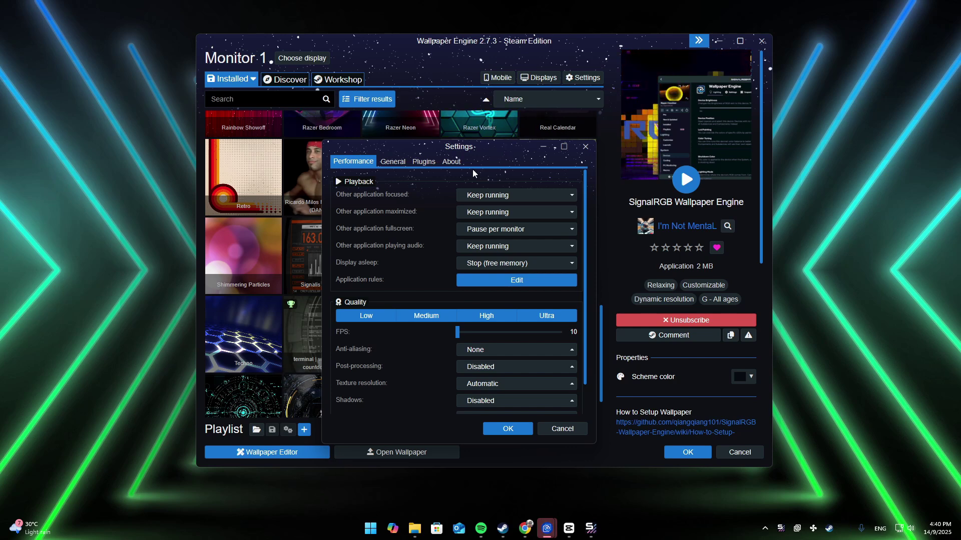
click(393, 162)
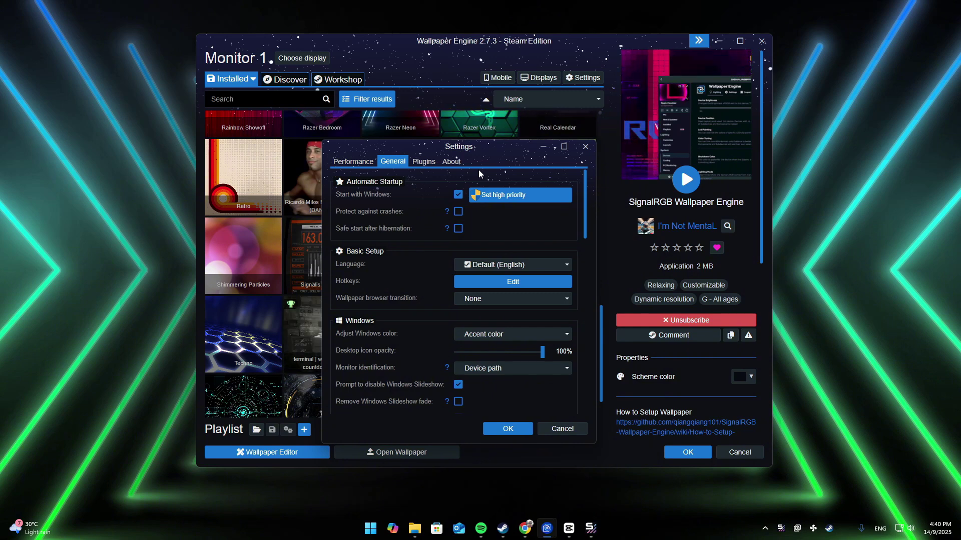
click(352, 162)
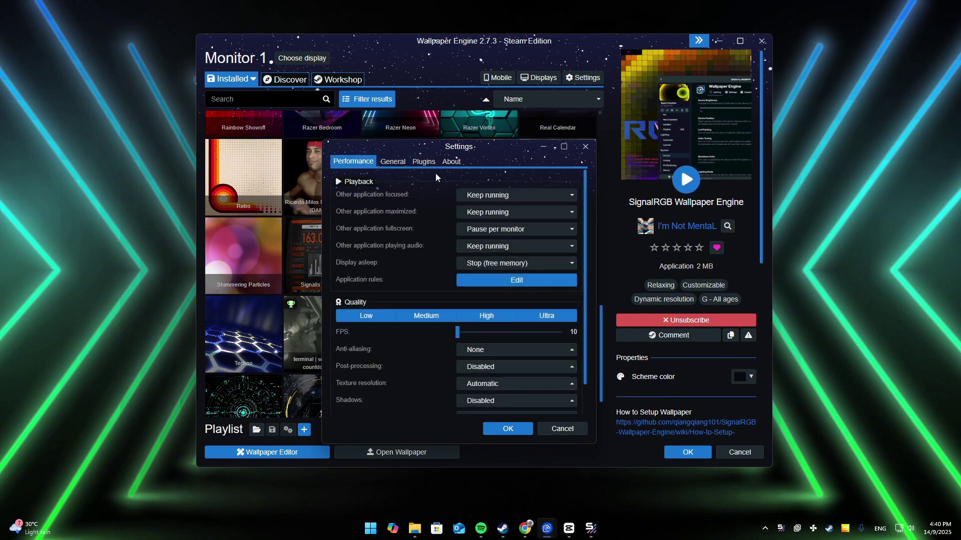